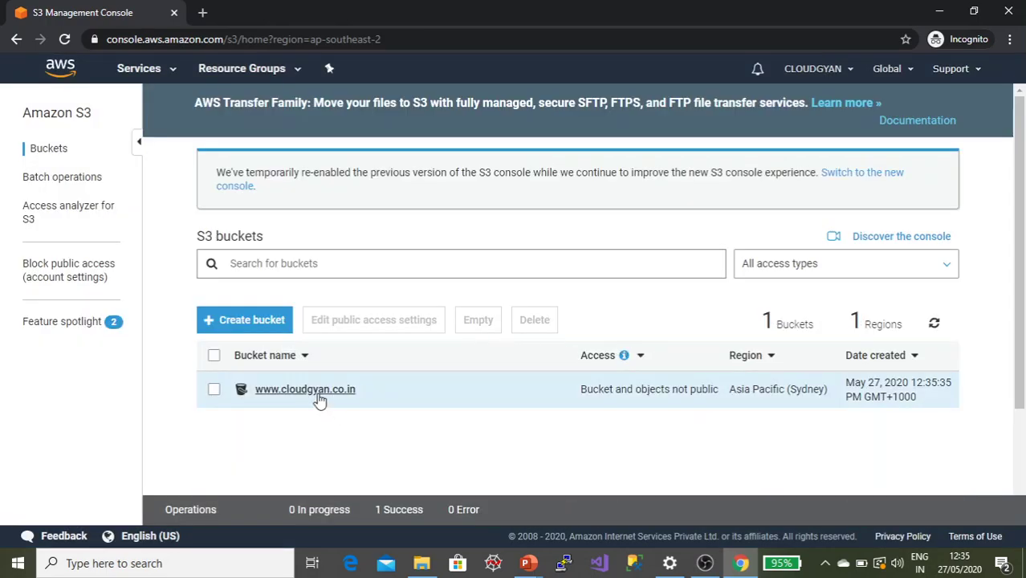
left_click(317, 394)
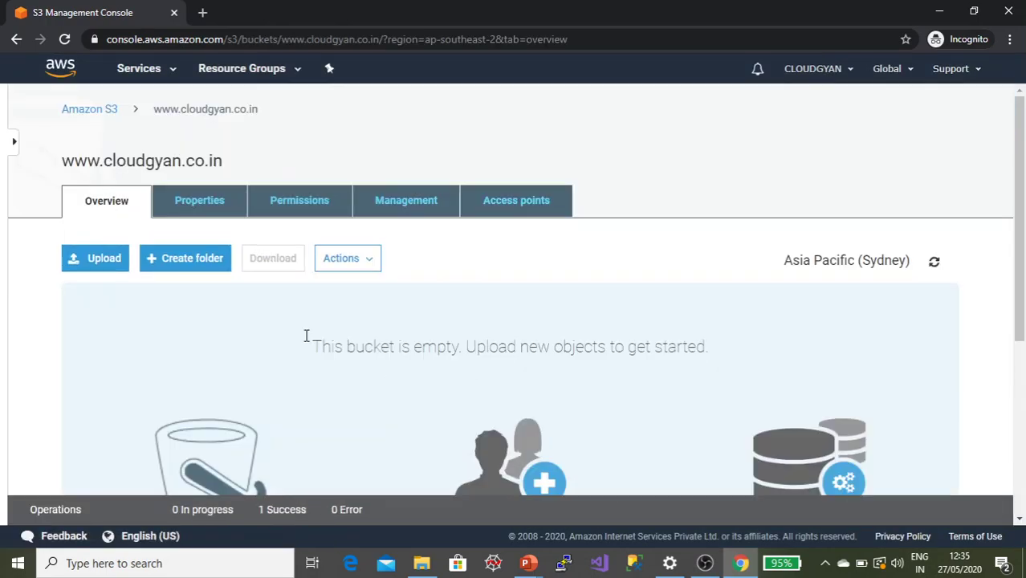
left_click(102, 262)
left_click(494, 443)
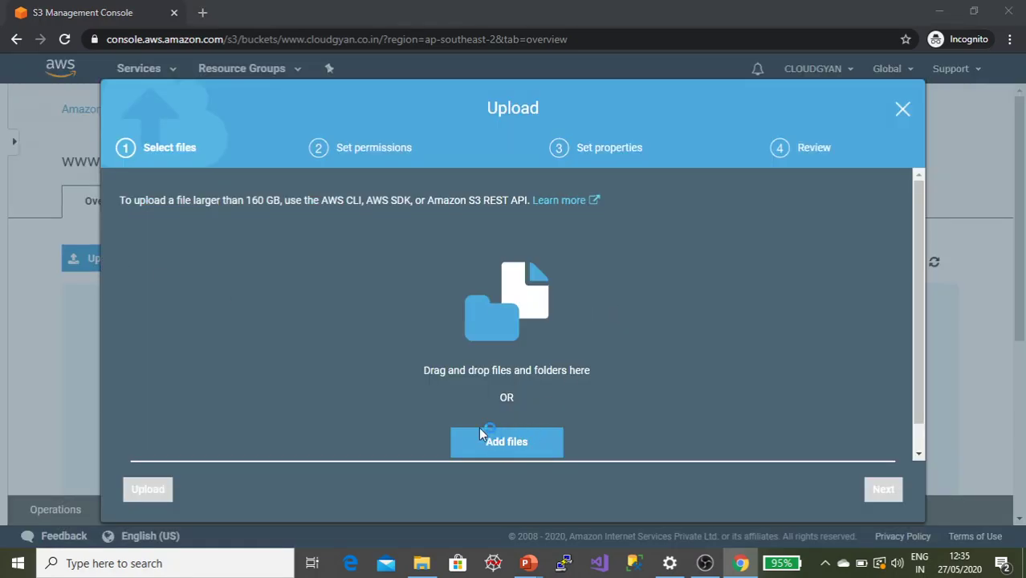
double_click(499, 204)
left_click(882, 493)
left_click(882, 491)
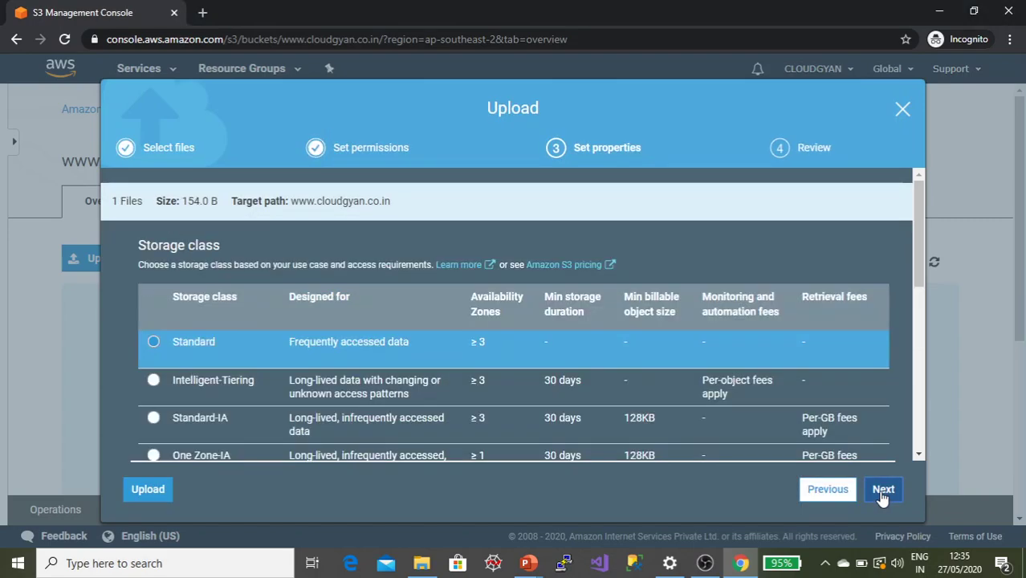
left_click(883, 492)
left_click(878, 491)
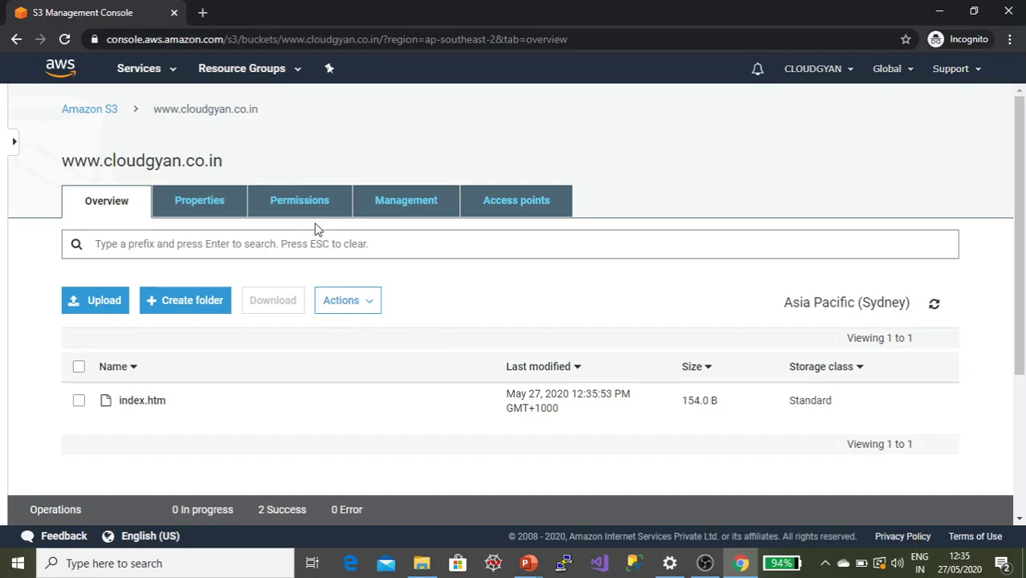
Step: In the bucket's static website hosting properties, choose to use this bucket to host a website
left_click(289, 202)
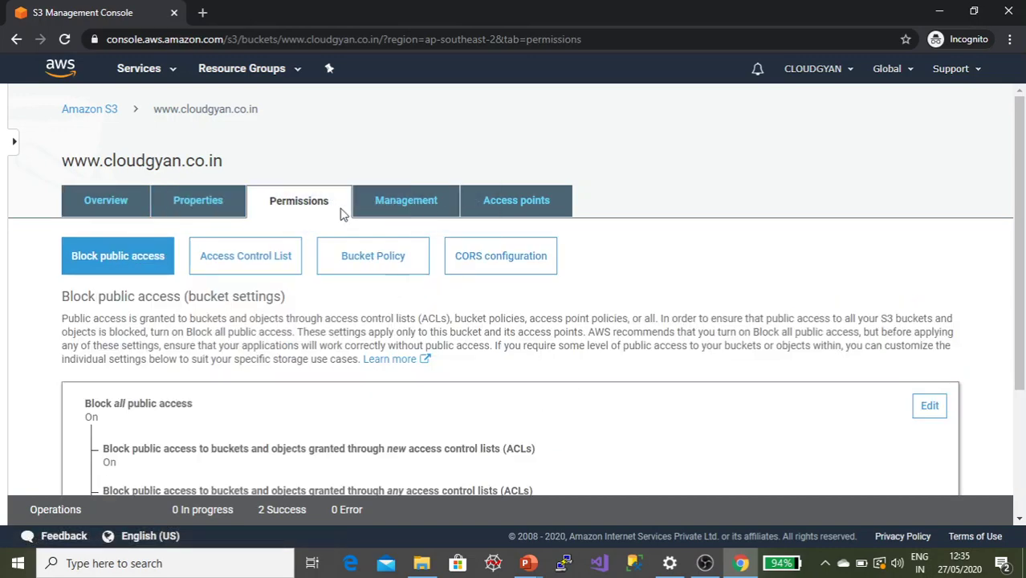
left_click(210, 205)
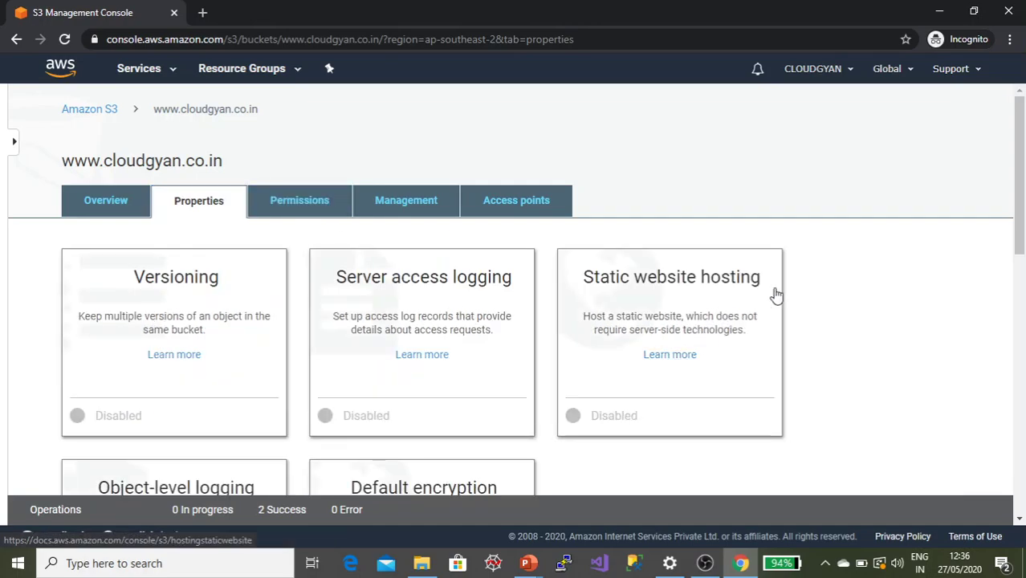
left_click_drag(227, 165, 66, 154)
left_click(706, 323)
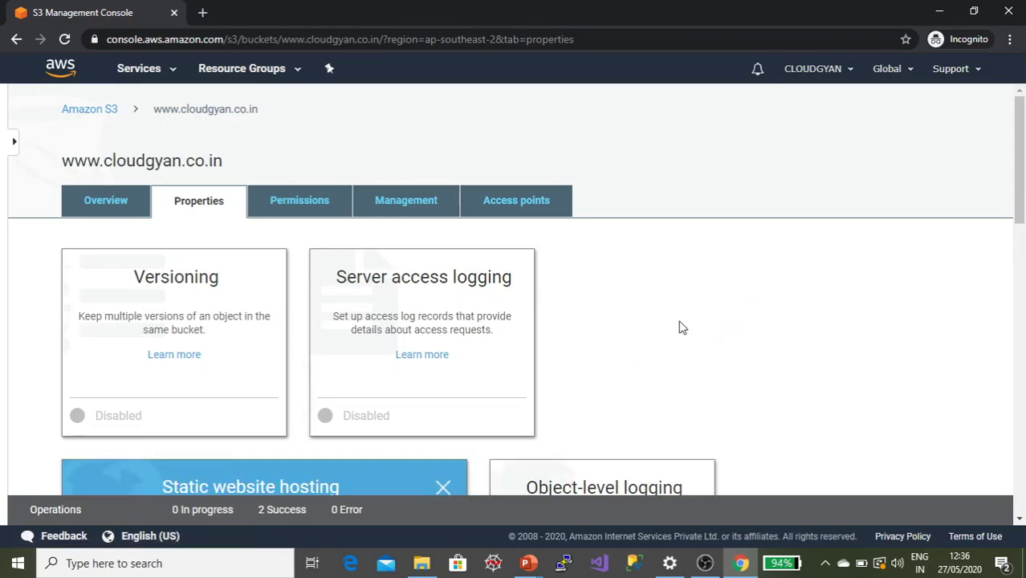
scroll(635, 338, "down", 4)
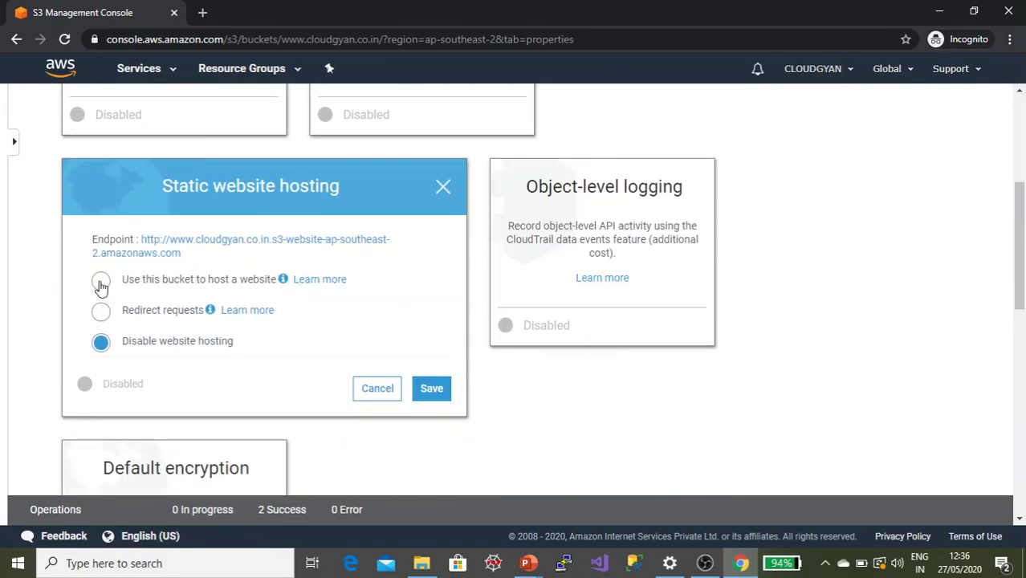
left_click(101, 283)
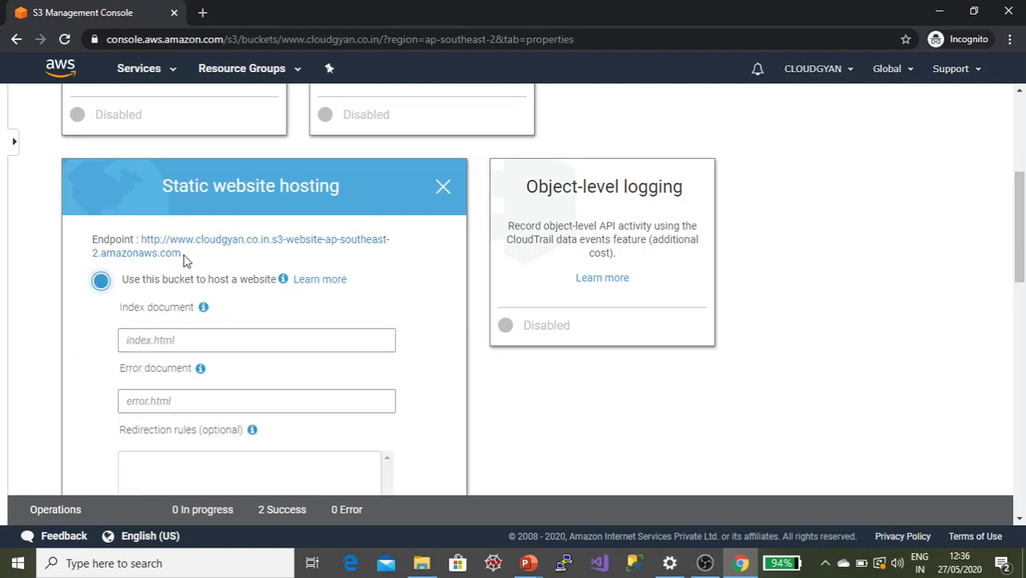
left_click_drag(181, 255, 141, 240)
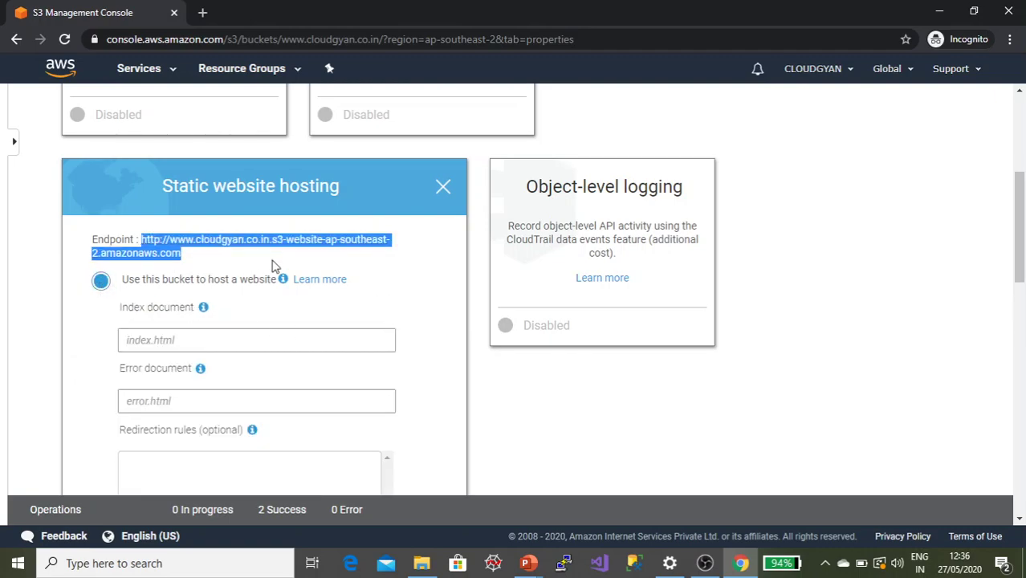
left_click(420, 267)
Step: Set the index document to index.htm and save the static website hosting settings
scroll(420, 268, "down", 2)
left_click(196, 189)
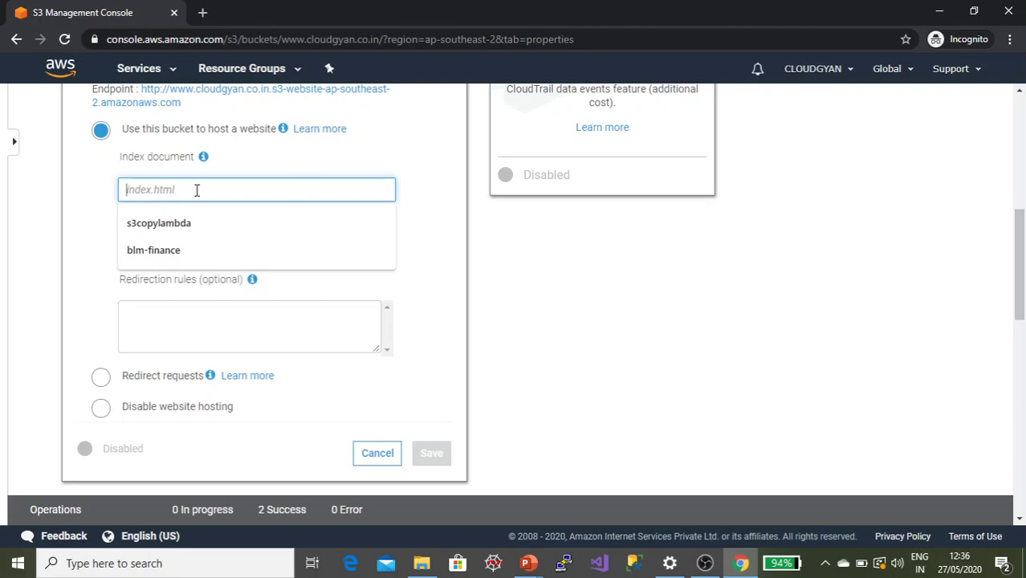
type("index.htm")
left_click(439, 363)
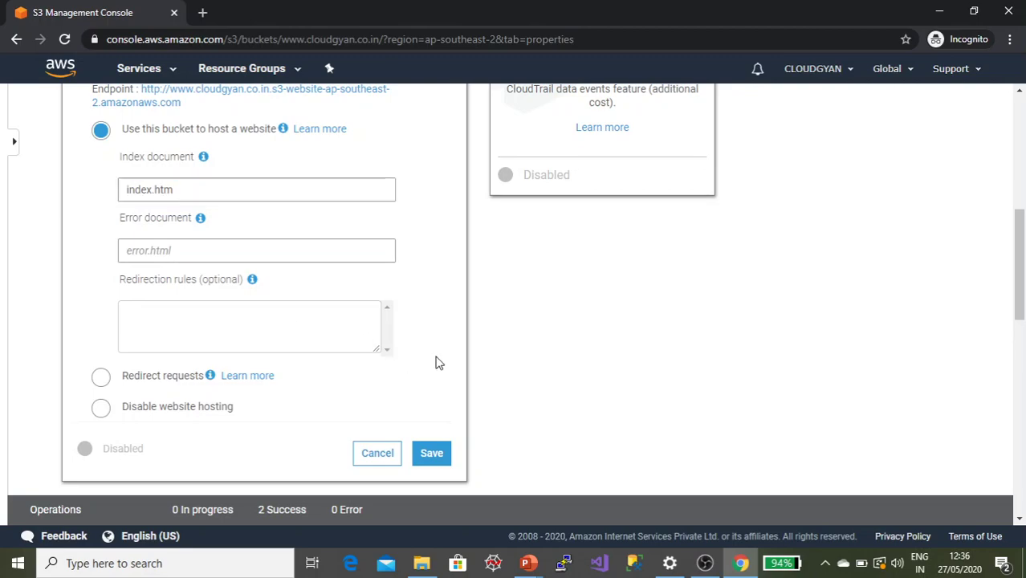
left_click(431, 454)
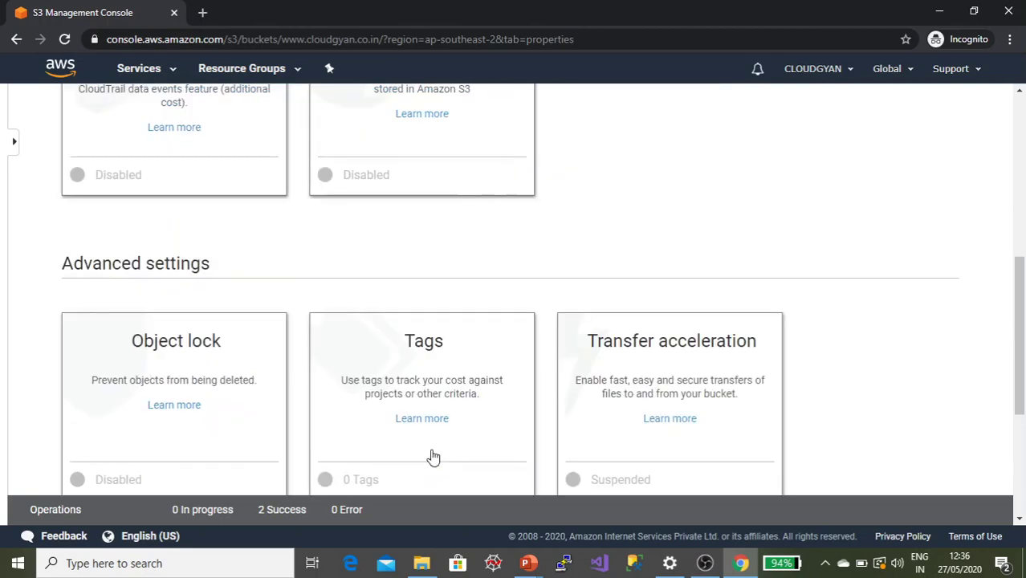
Step: Reopen the static website hosting settings, load the endpoint URL to check the site, and return to the S3 console
scroll(554, 282, "up", 3)
left_click(635, 182)
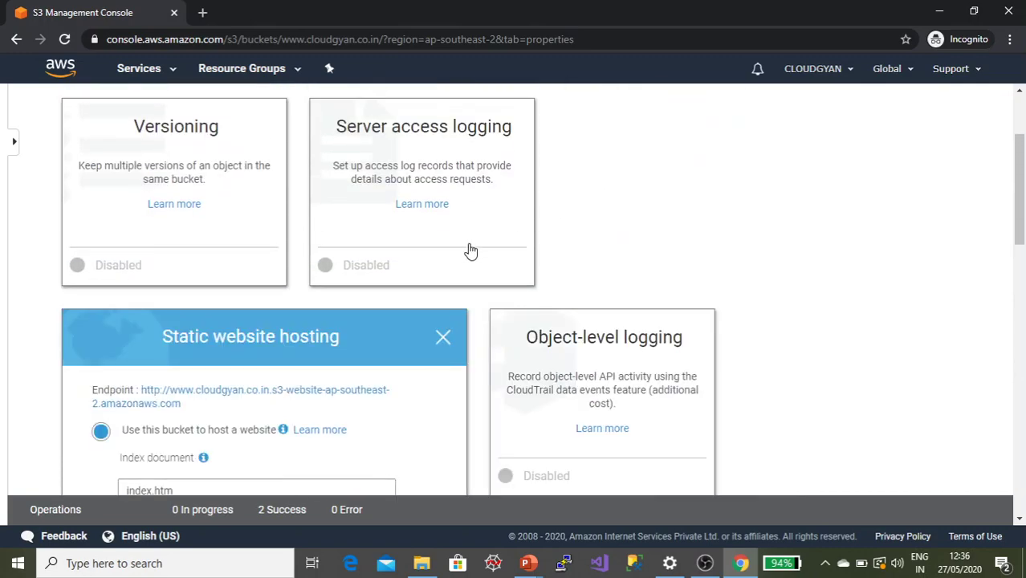
scroll(366, 305, "down", 3)
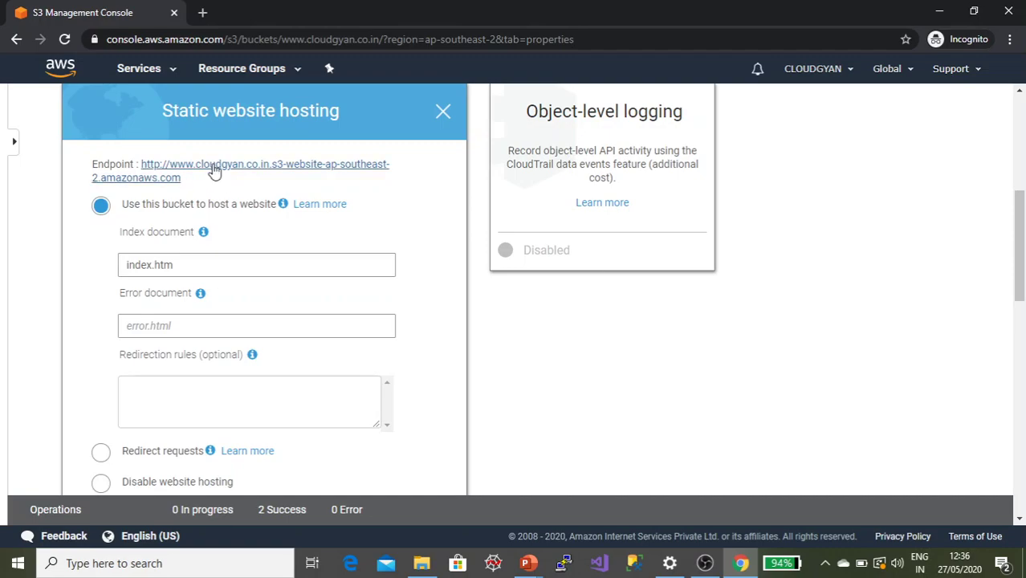
left_click(214, 170)
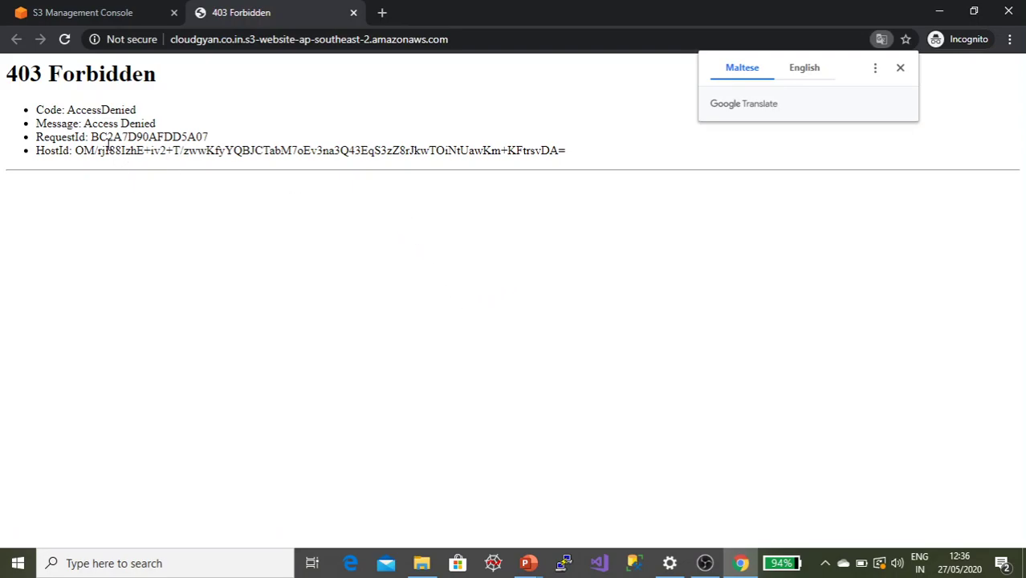
left_click_drag(8, 74, 186, 67)
left_click(198, 81)
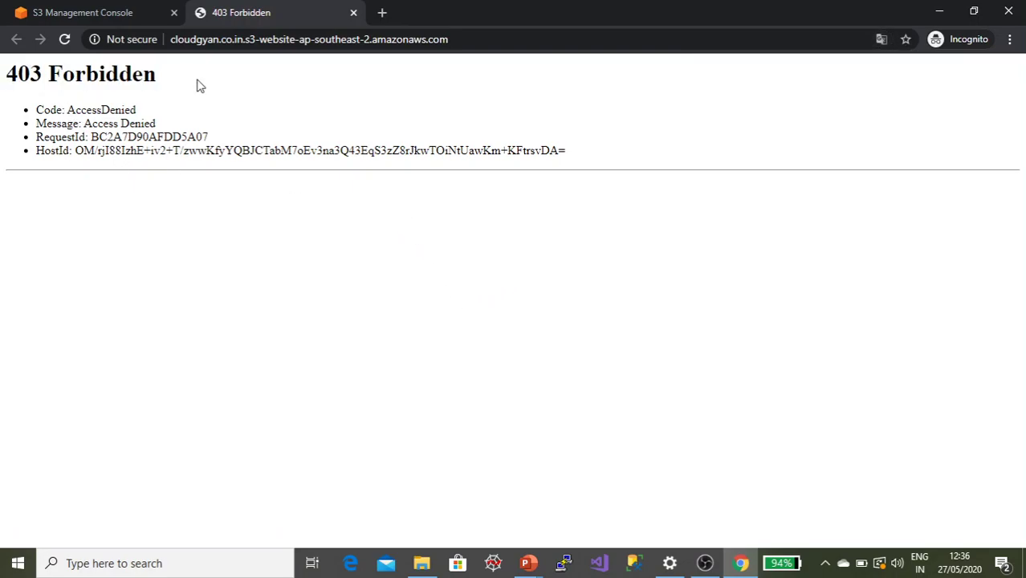
left_click(107, 14)
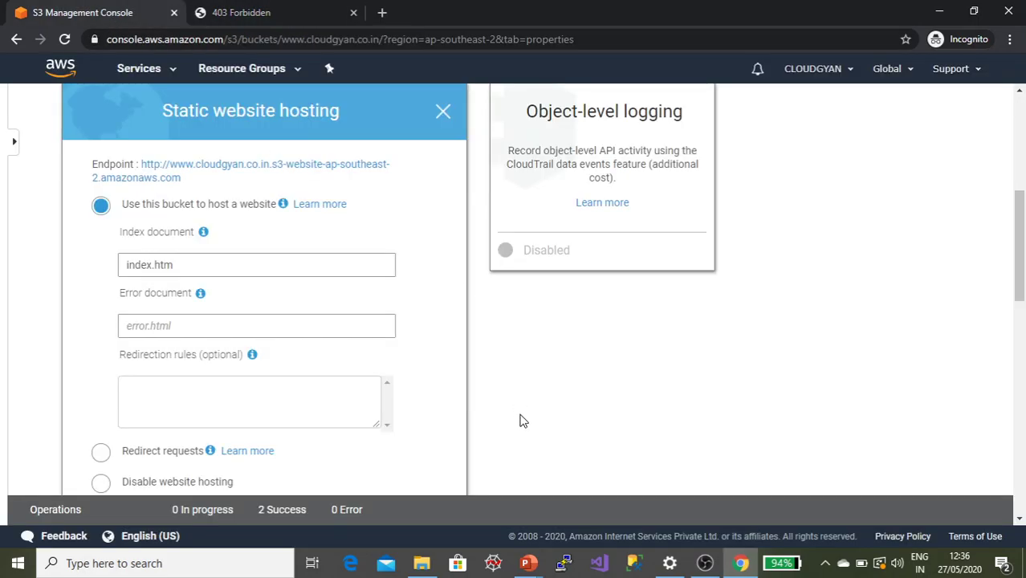
Step: Switch to the PowerPoint slide show to review the points on bucket and object access, and return to the S3 console
mouse_move(529, 562)
left_click(607, 492)
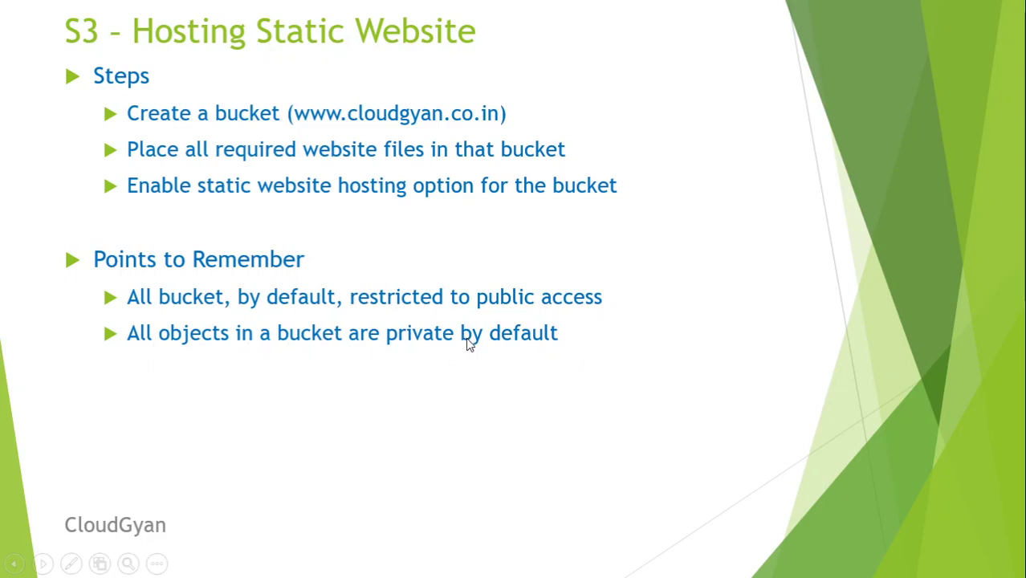
key("alt+Tab")
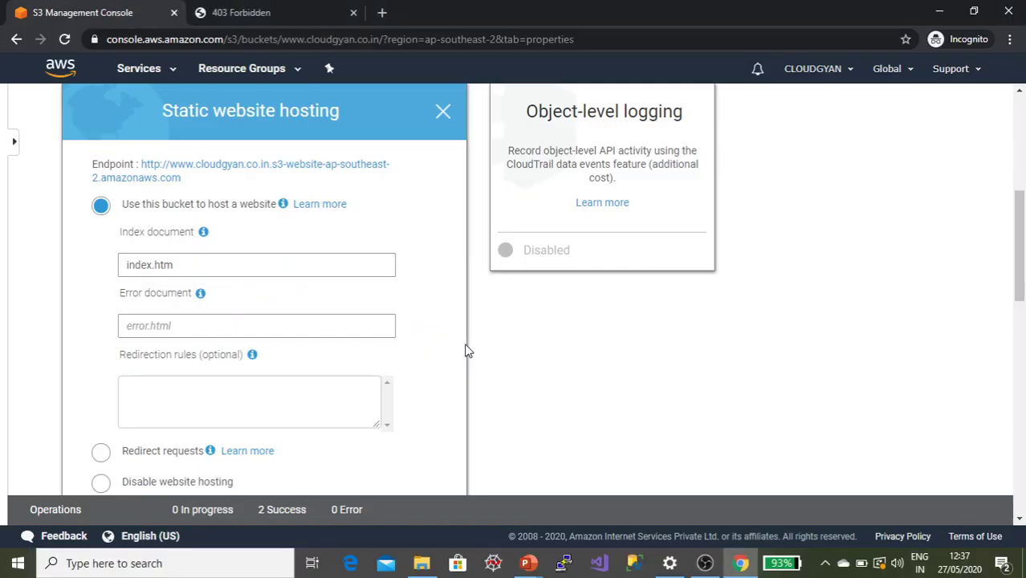
scroll(438, 200, "up", 5)
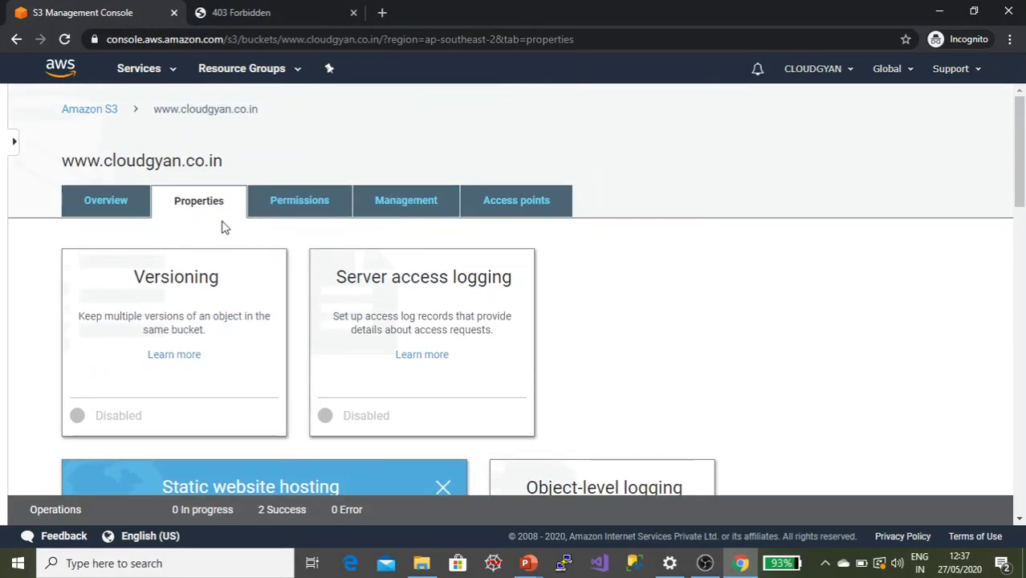
left_click(111, 202)
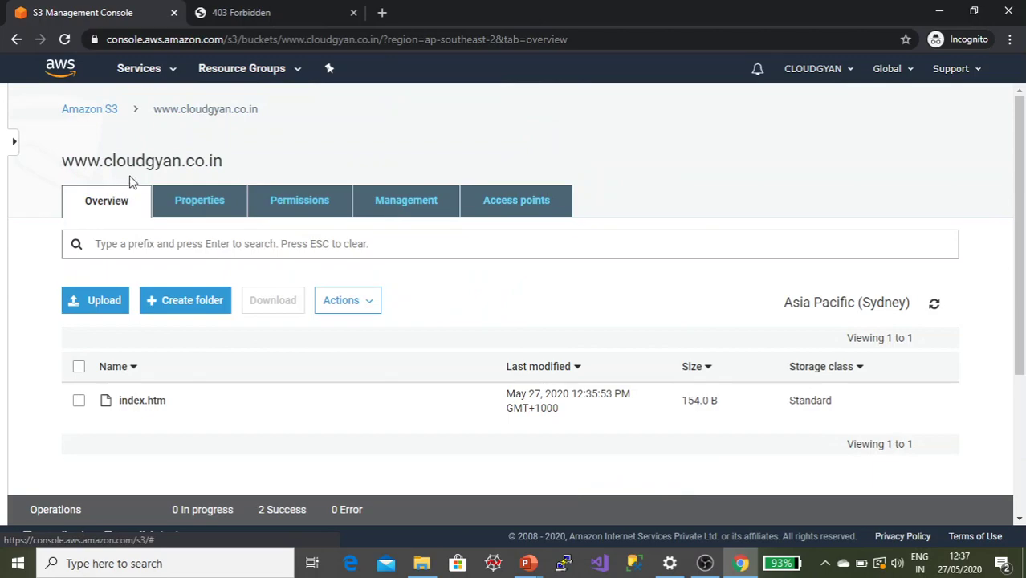
left_click_drag(243, 167, 77, 163)
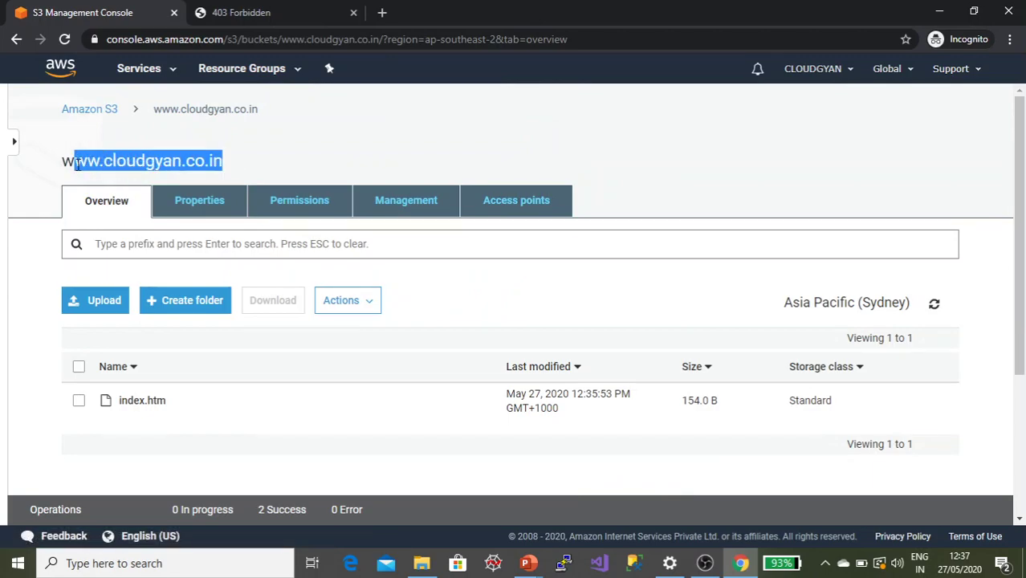
left_click(298, 202)
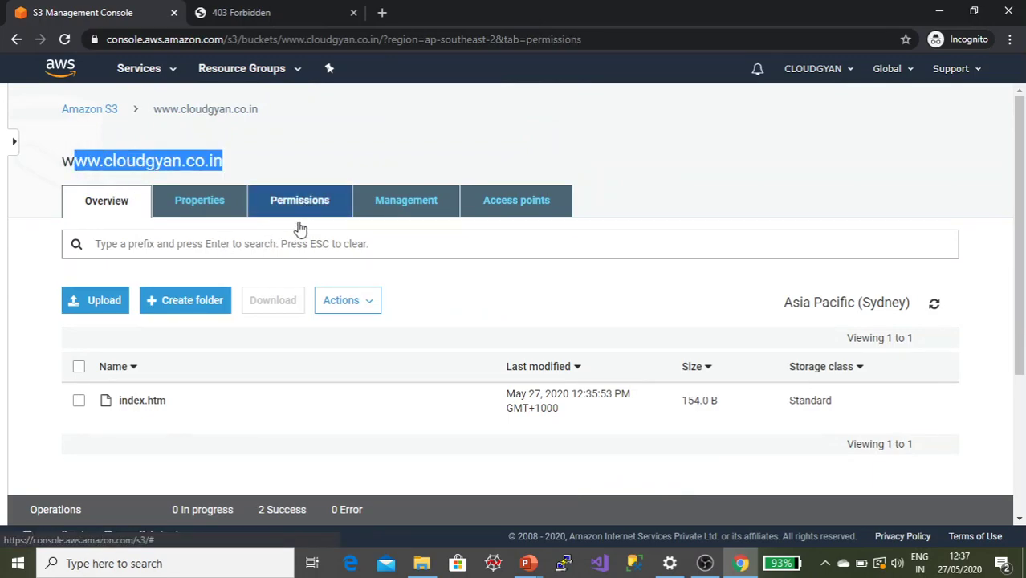
scroll(298, 320, "down", 3)
left_click_drag(106, 218, 207, 223)
left_click(206, 224)
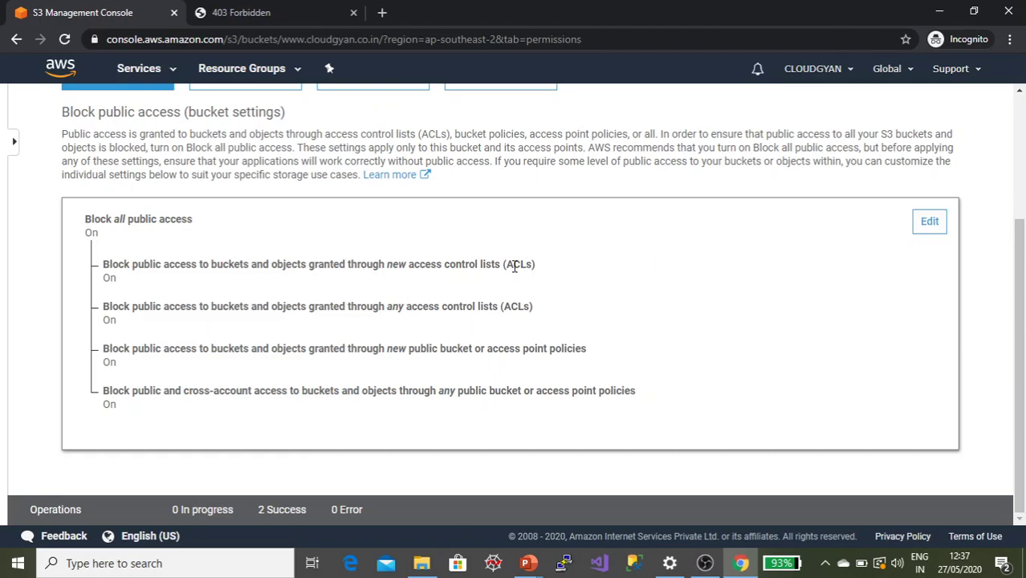
Step: Turn off Block all public access for the bucket, save, and approve the change by entering "confirm"
left_click(938, 224)
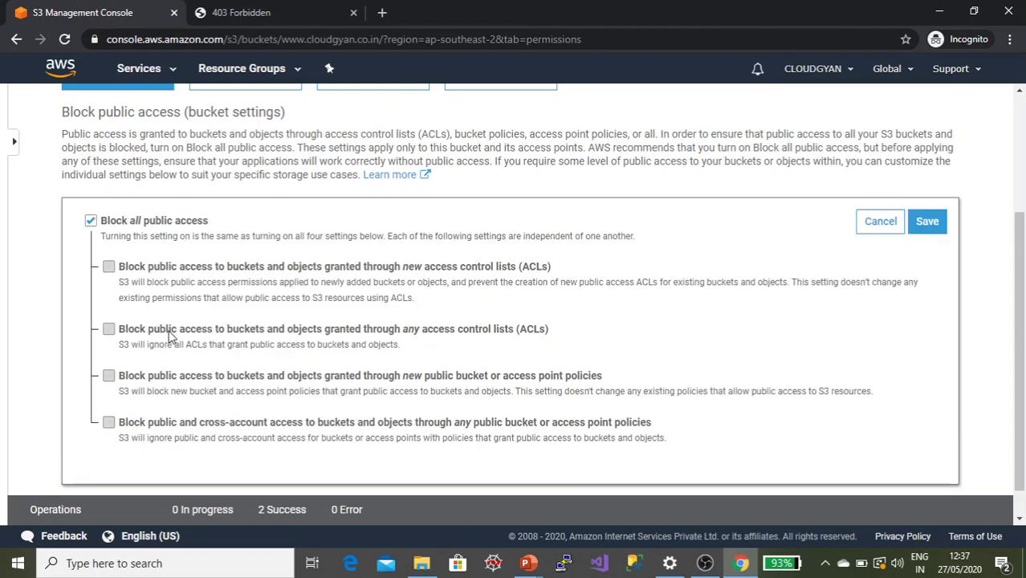
left_click(90, 222)
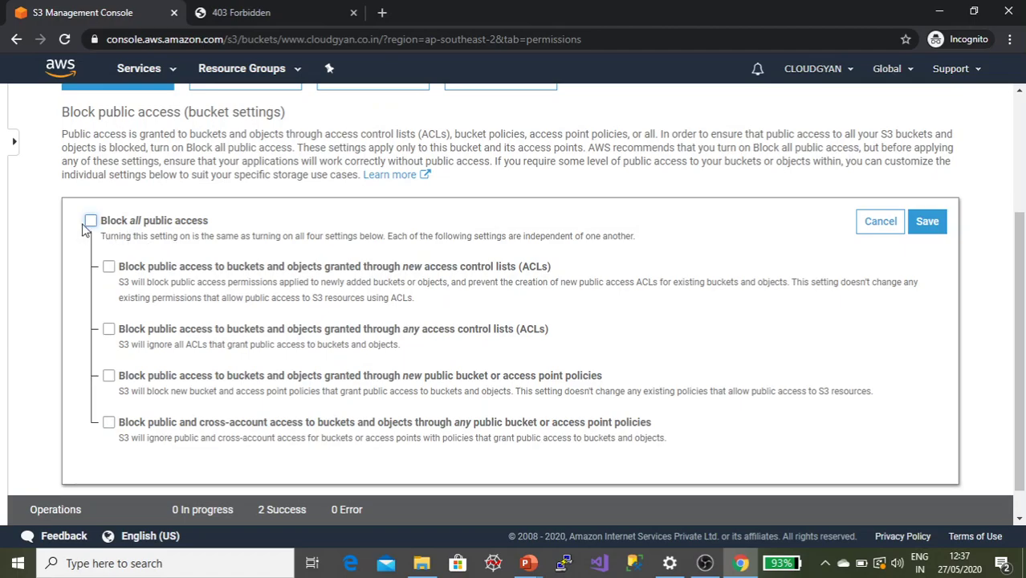
left_click(923, 223)
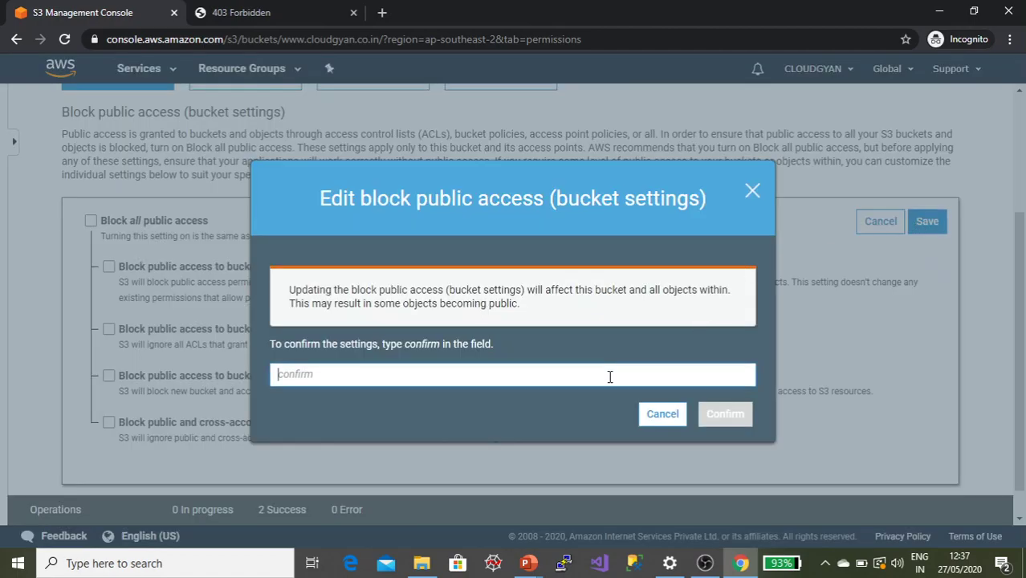
type("confirm")
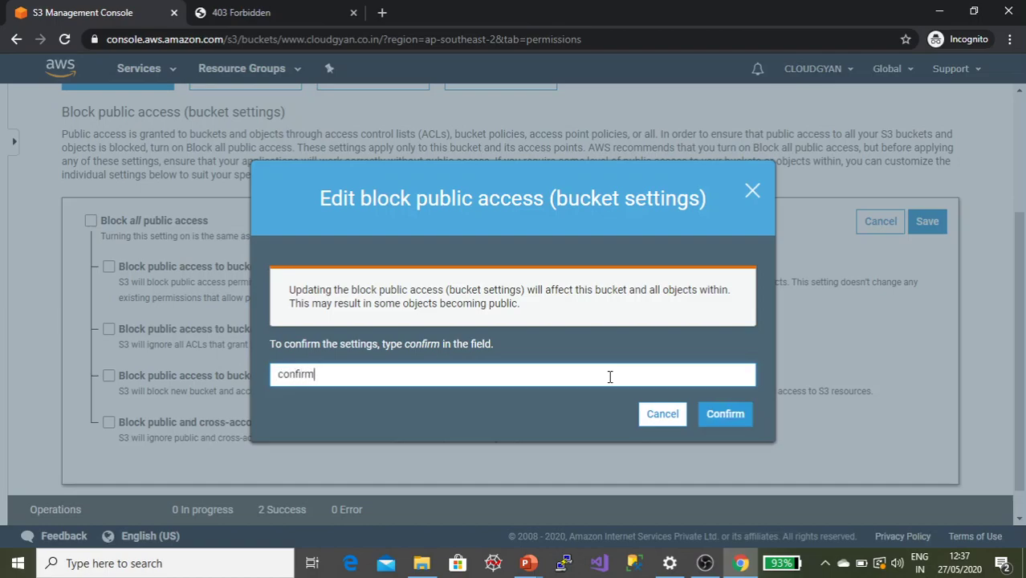
left_click(724, 416)
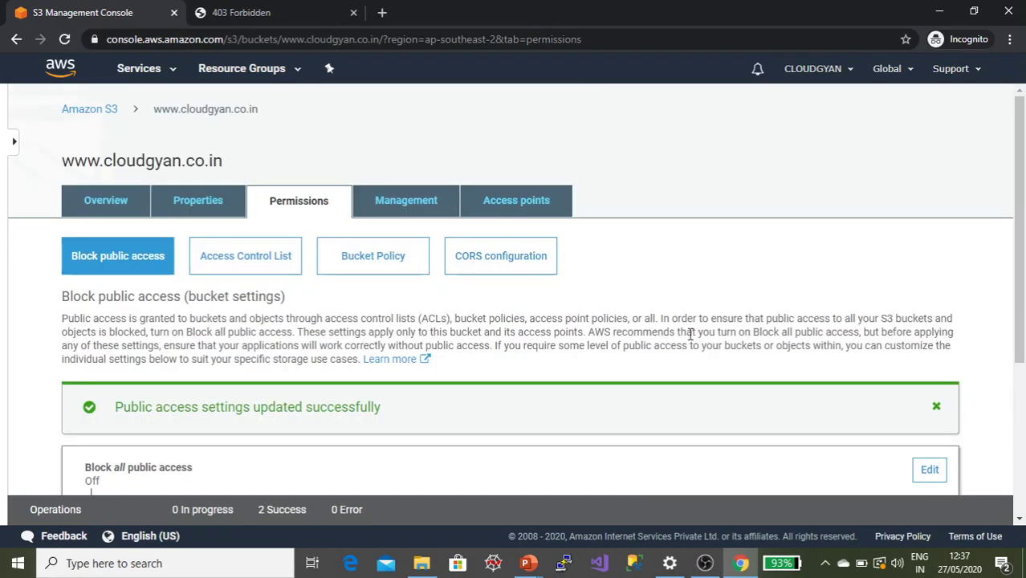
scroll(588, 332, "down", 1)
Step: Reload the website endpoint page to test public access, examine the response, and return to the S3 console
left_click(276, 13)
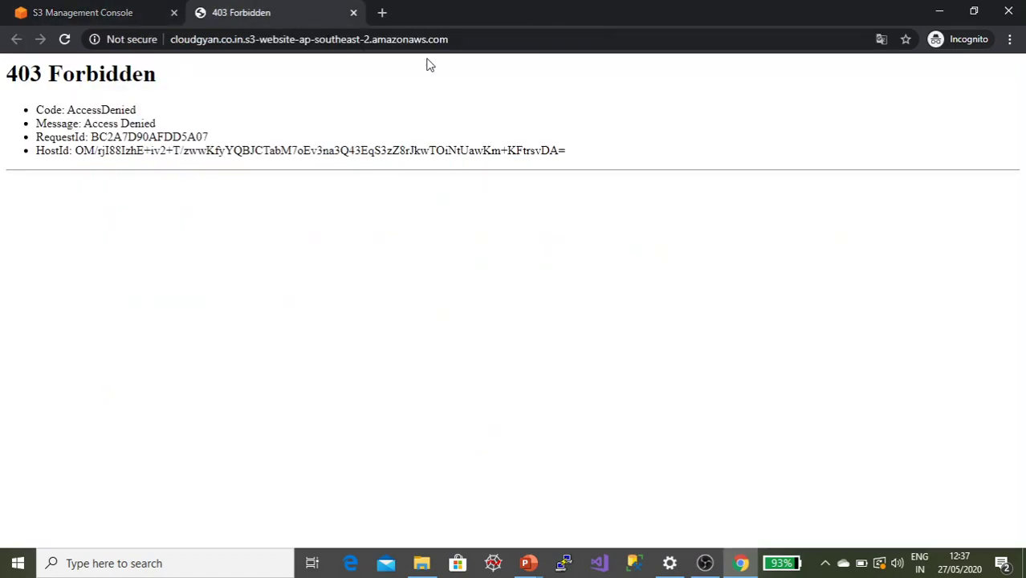
left_click(481, 39)
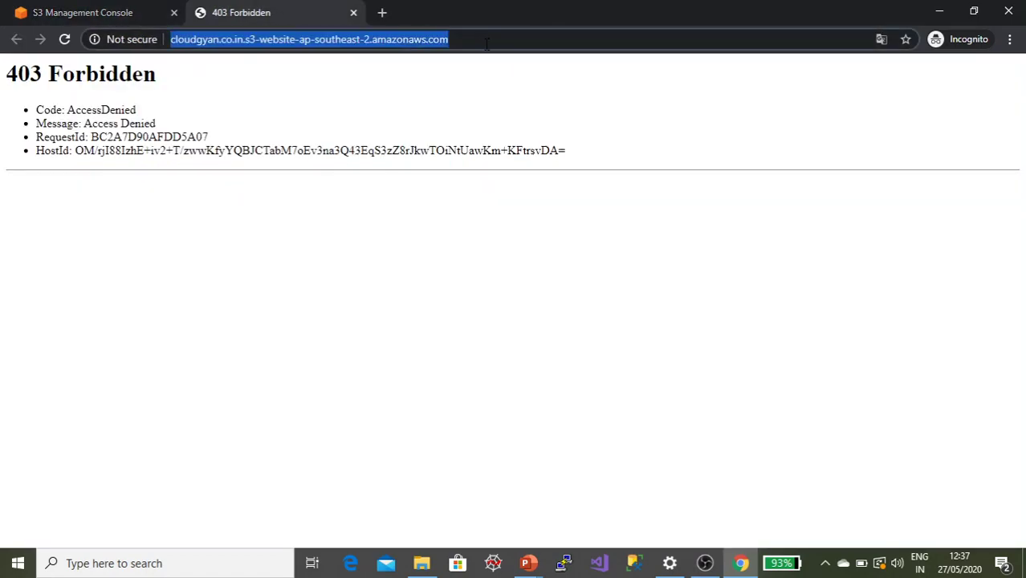
key("Return")
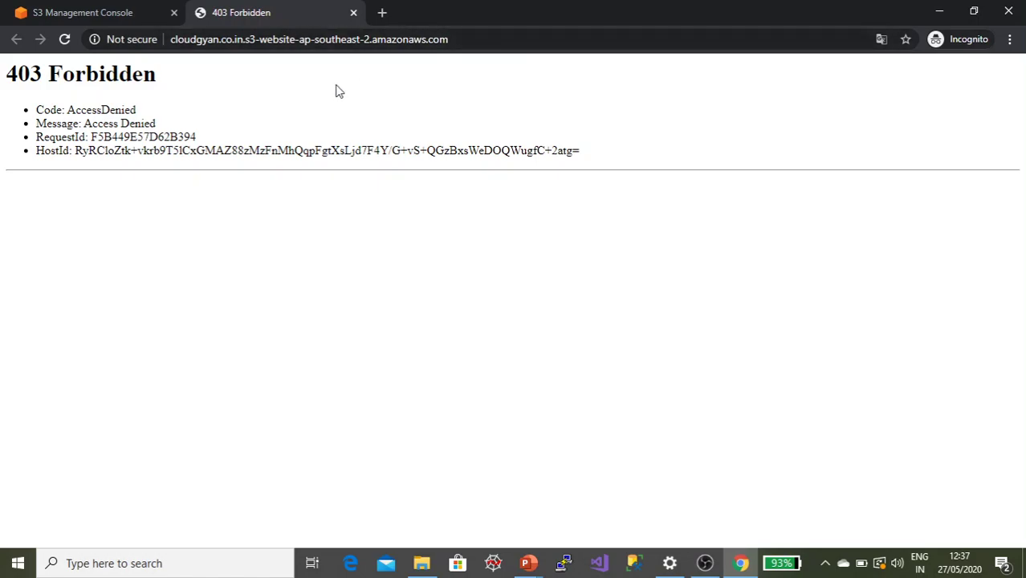
left_click_drag(580, 154, 36, 113)
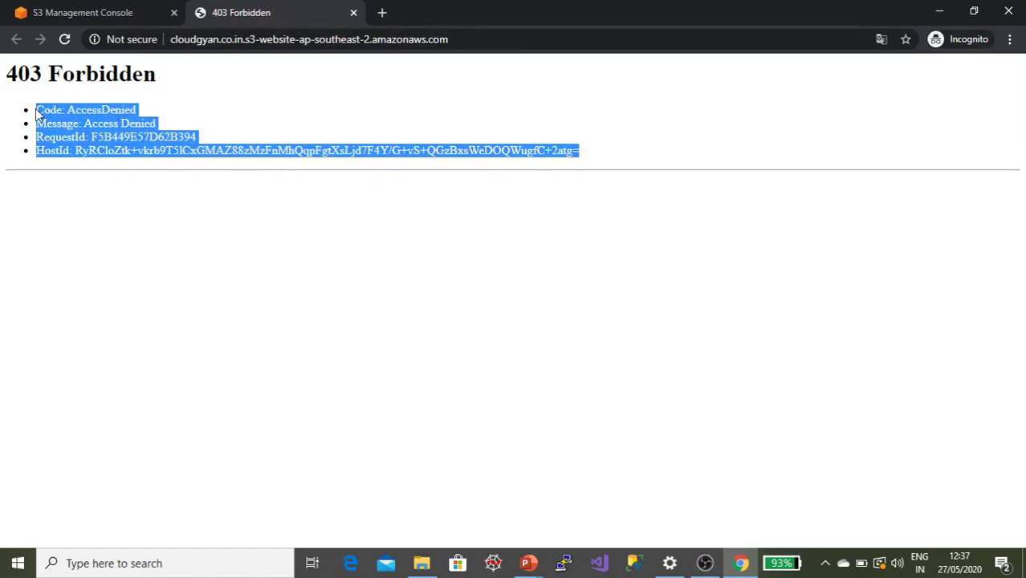
left_click(151, 102)
left_click(128, 13)
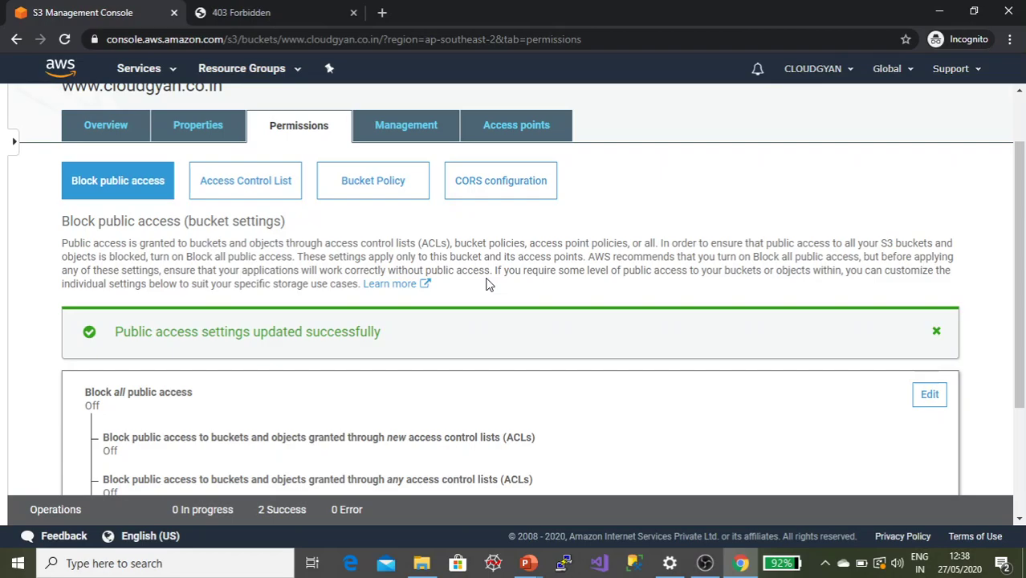
left_click(185, 130)
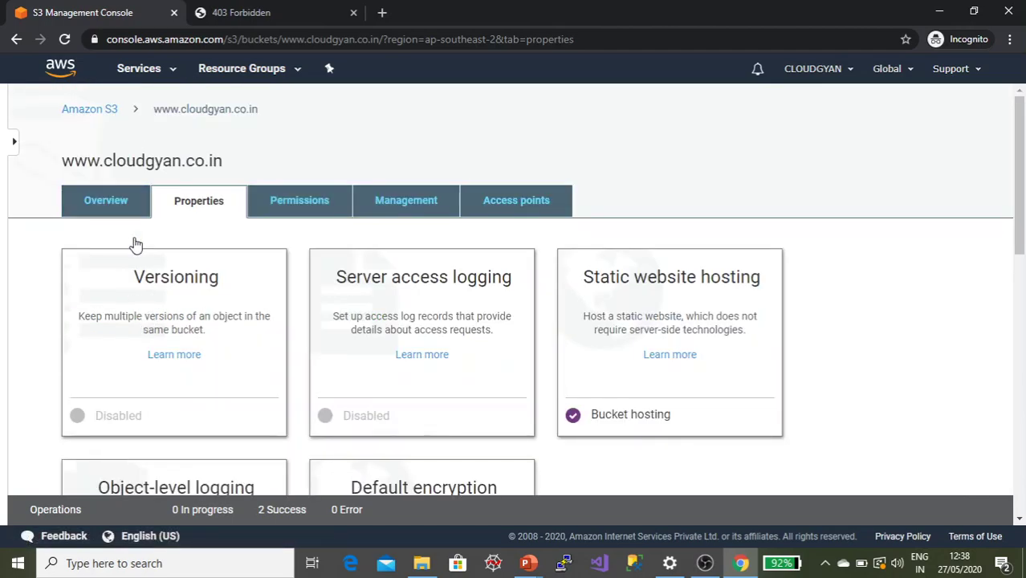
left_click(114, 200)
scroll(285, 358, "down", 1)
scroll(241, 321, "down", 3)
scroll(183, 337, "up", 2)
left_click(157, 335)
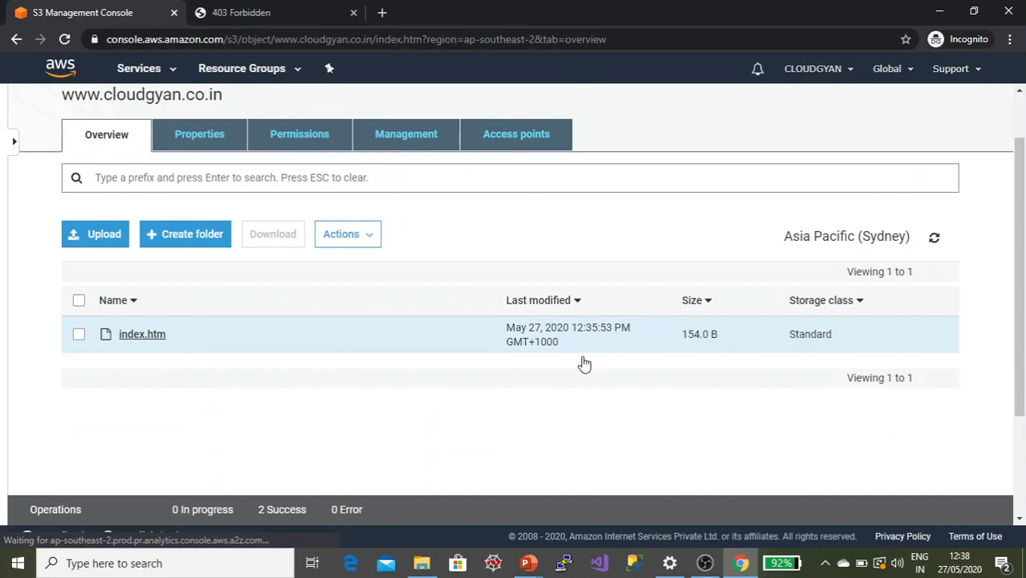
scroll(550, 394, "down", 2)
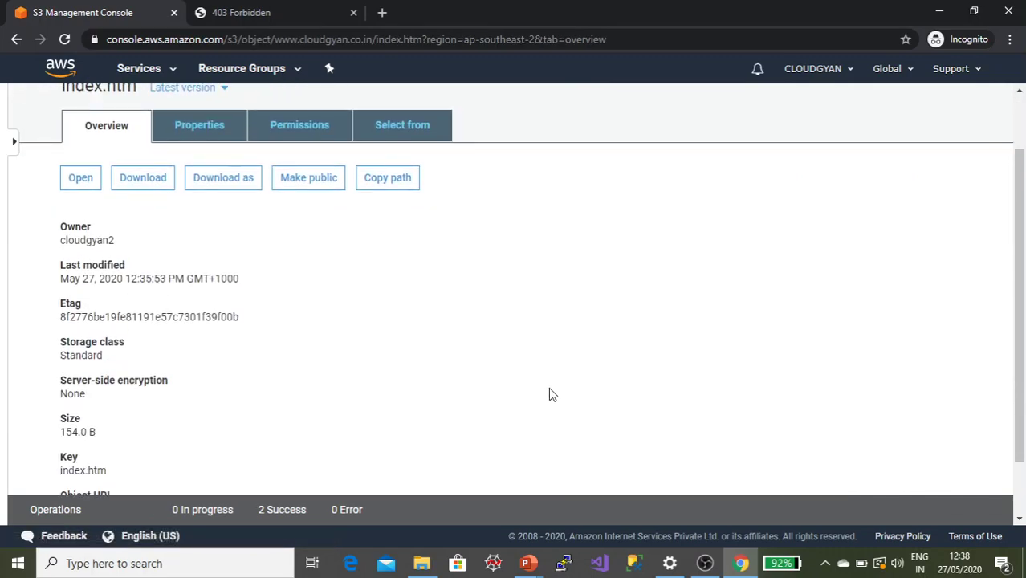
scroll(401, 249, "down", 2)
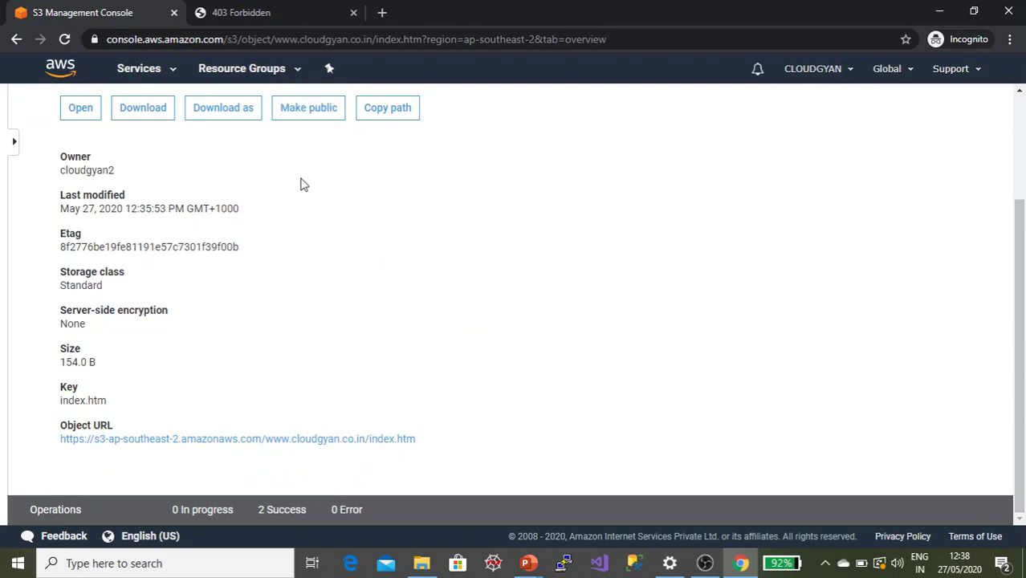
scroll(305, 177, "up", 2)
Step: Grant Everyone public Read object access in the permissions of index.htm and save the change
left_click(291, 138)
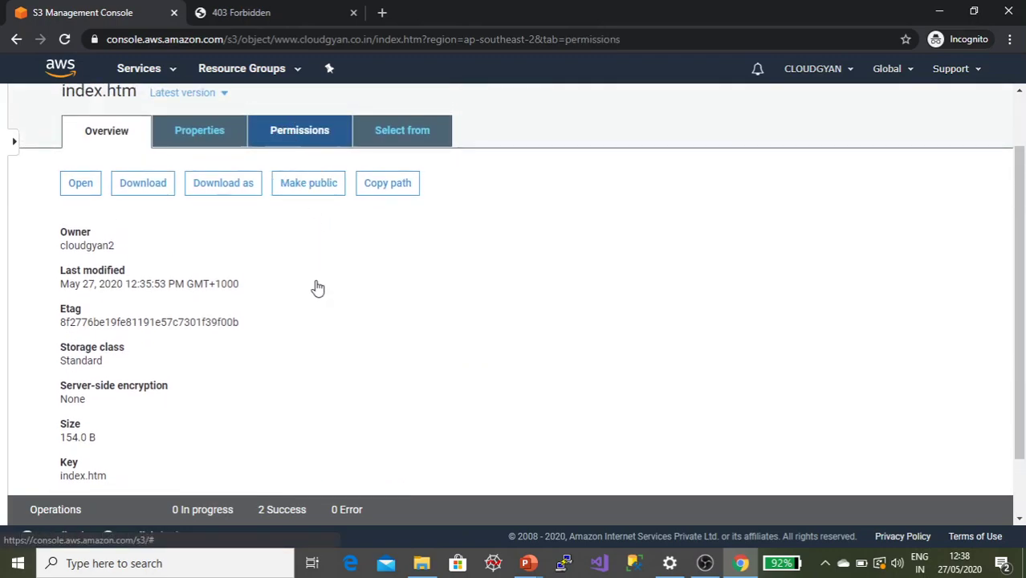
scroll(313, 307, "down", 3)
left_click(92, 428)
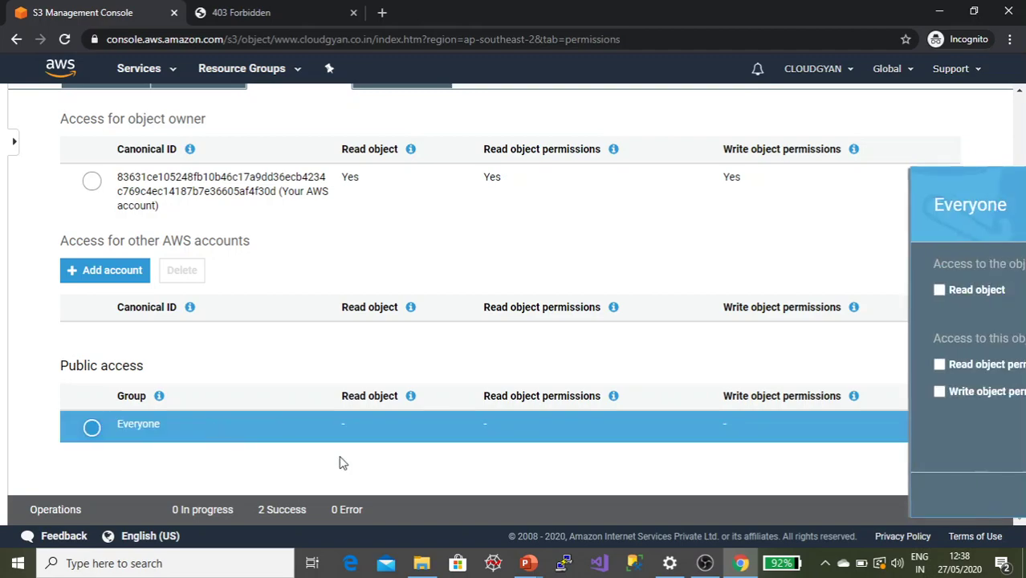
left_click(654, 290)
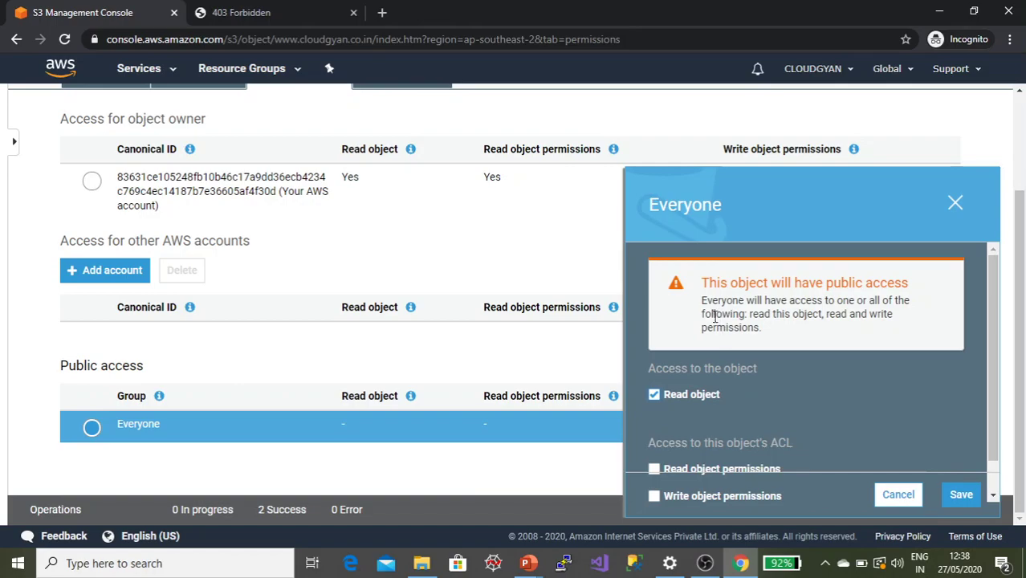
left_click_drag(703, 282, 773, 333)
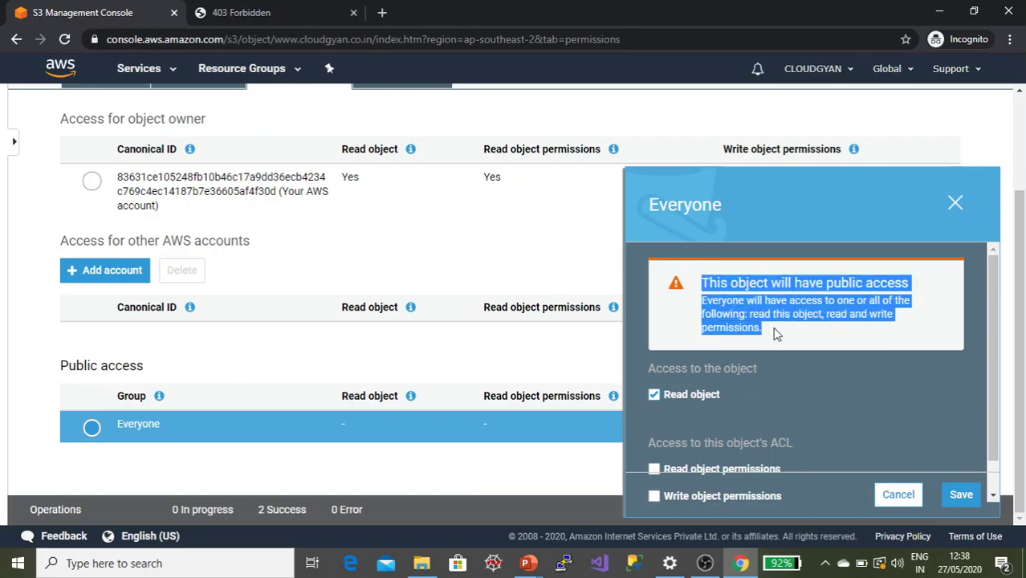
left_click(775, 334)
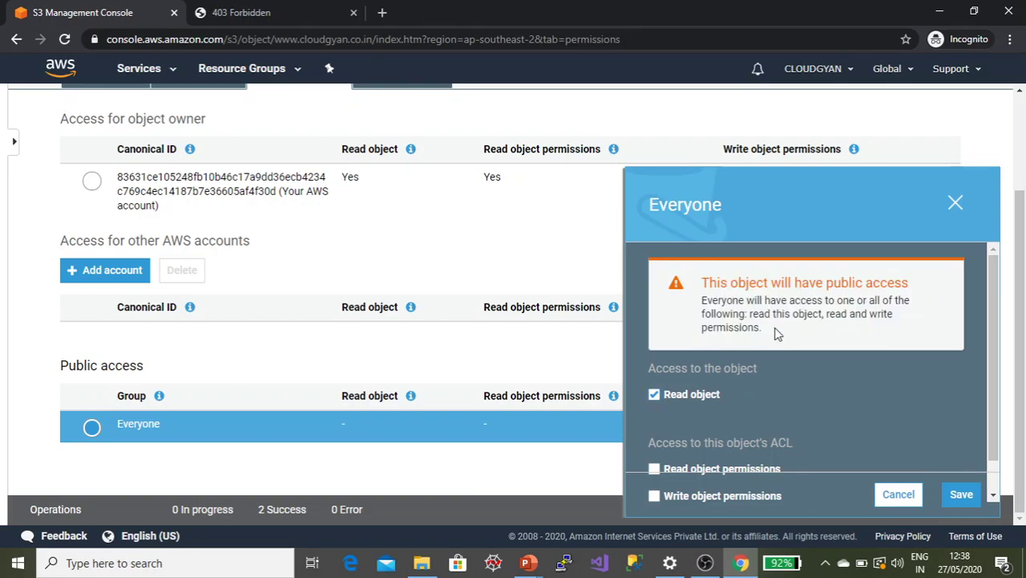
left_click(962, 495)
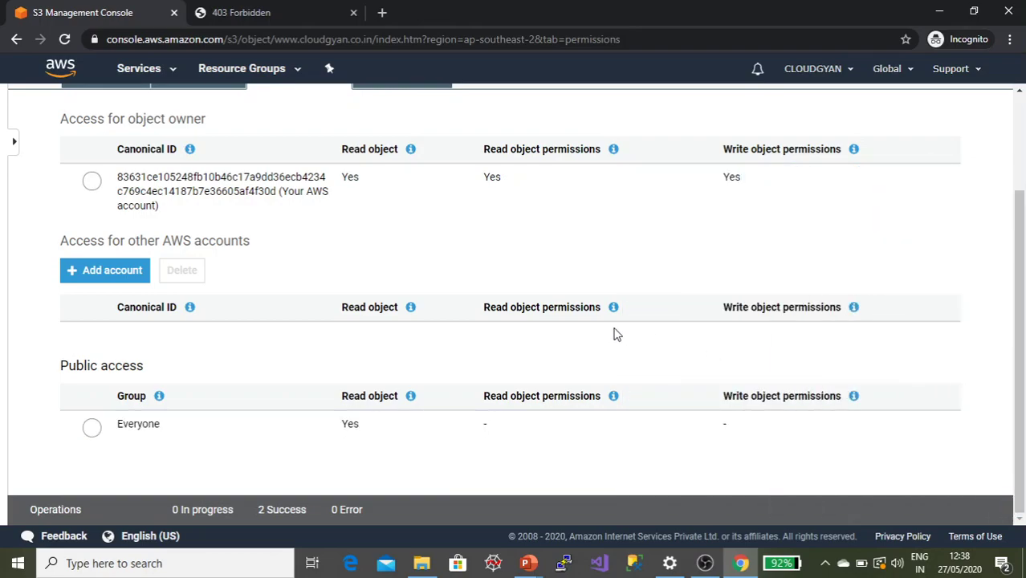
Step: Load the website endpoint again to test public read access to index.htm, and return to the S3 console
scroll(502, 433, "up", 2)
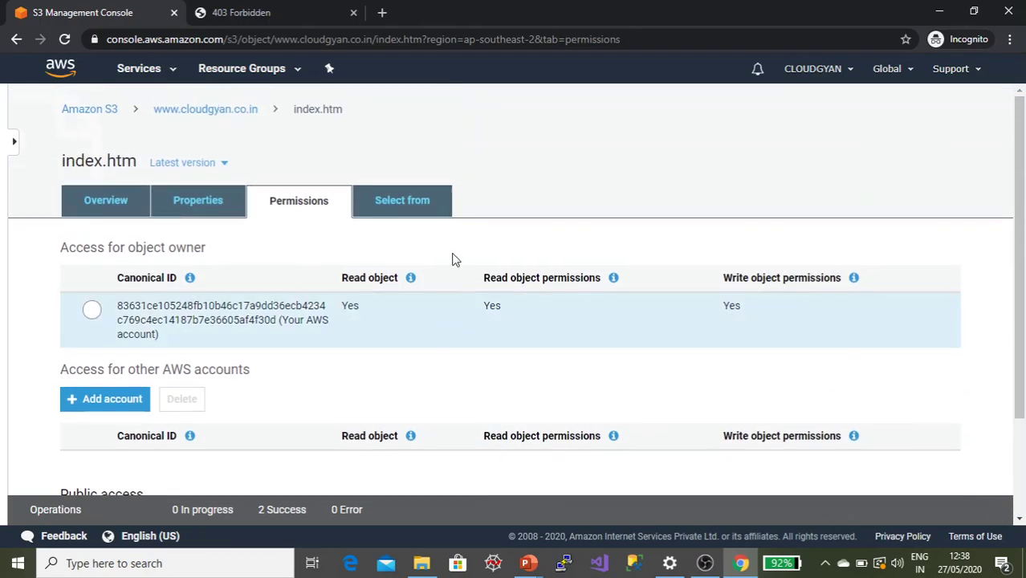
left_click(268, 13)
left_click(482, 40)
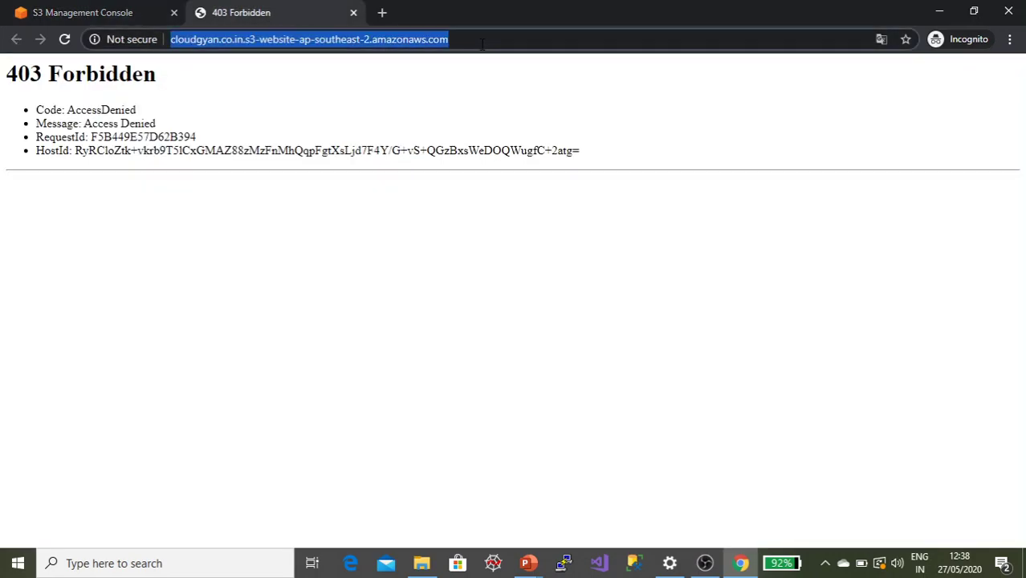
key("Return")
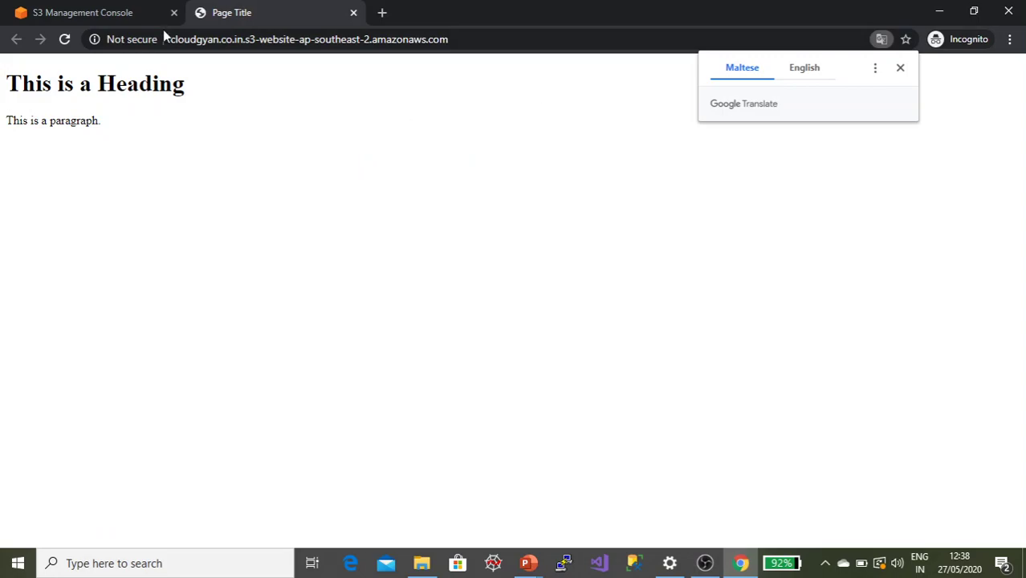
left_click(104, 13)
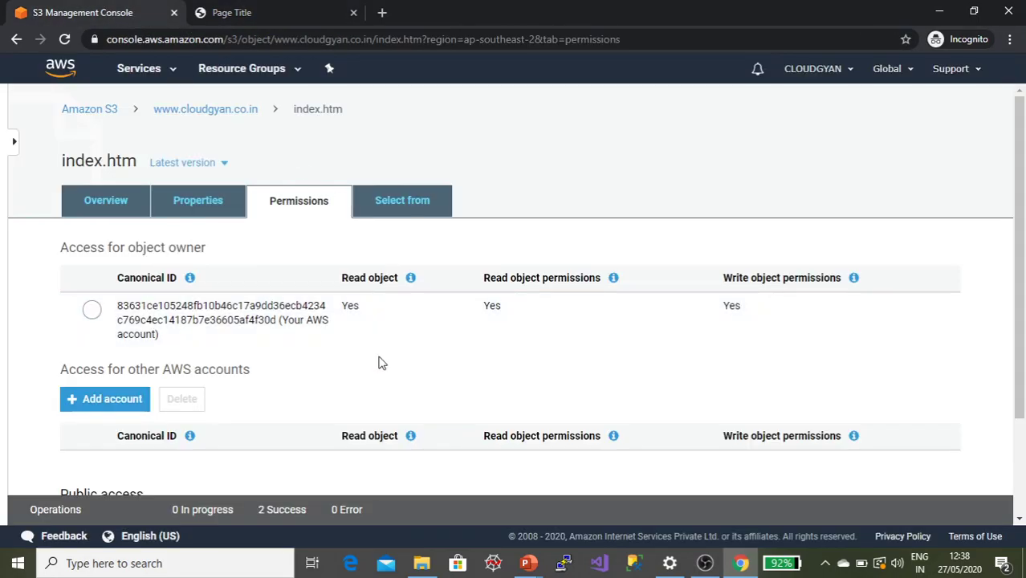
Step: Examine the access permissions, overview and properties of the index.htm object
scroll(397, 338, "down", 2)
scroll(419, 385, "up", 2)
scroll(450, 240, "down", 2)
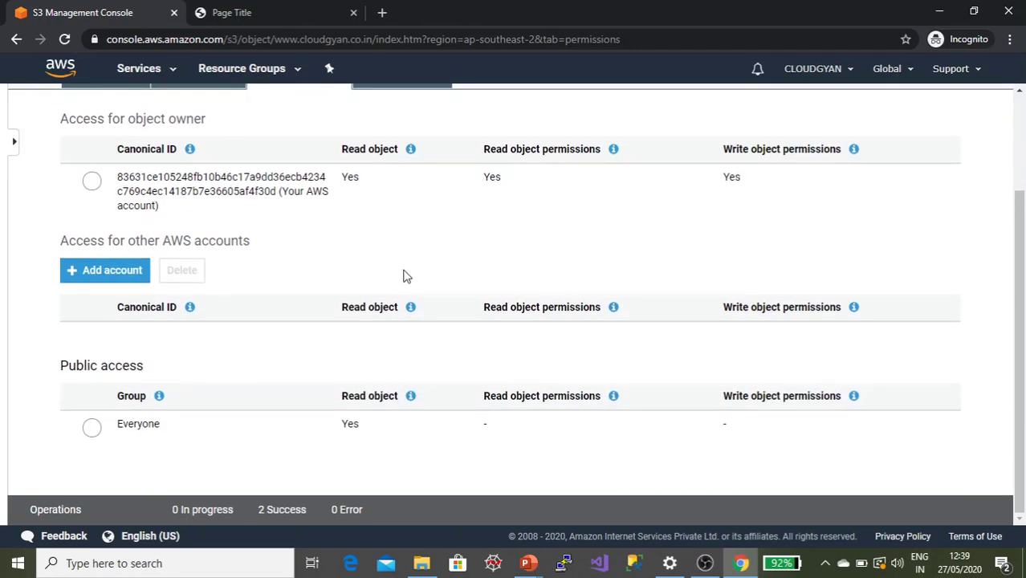
scroll(477, 329, "up", 2)
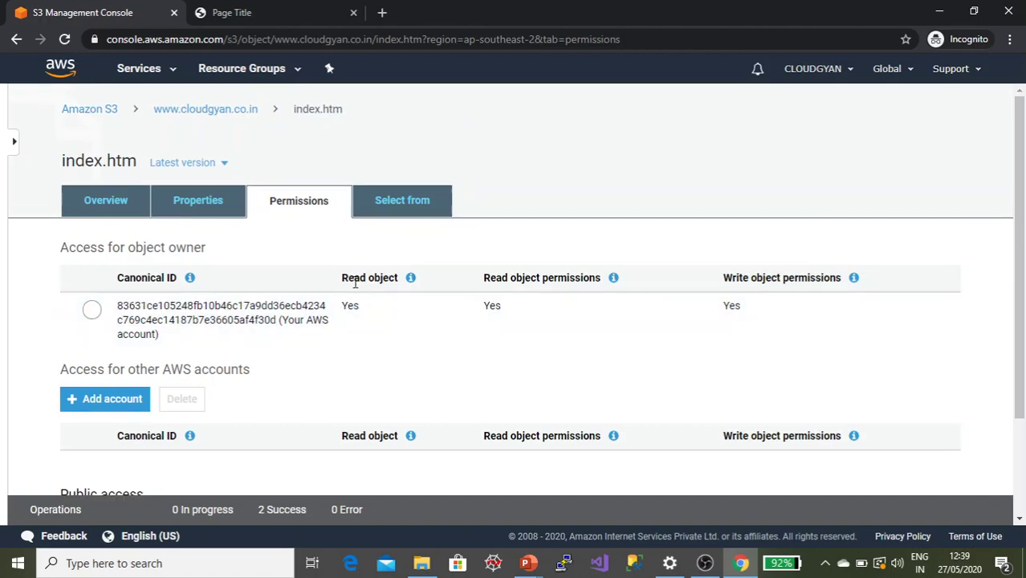
left_click(120, 209)
scroll(377, 322, "down", 1)
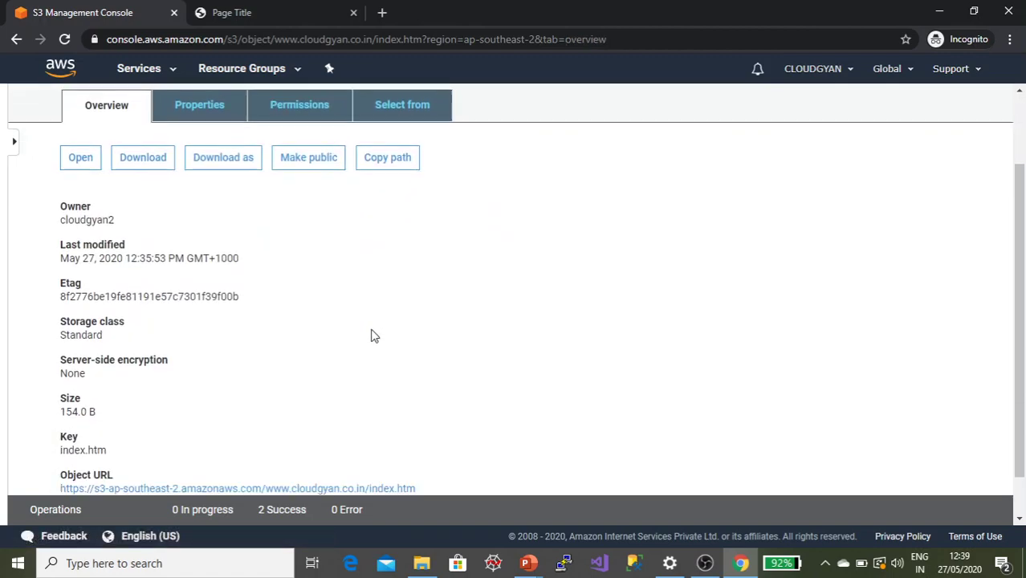
scroll(374, 335, "up", 1)
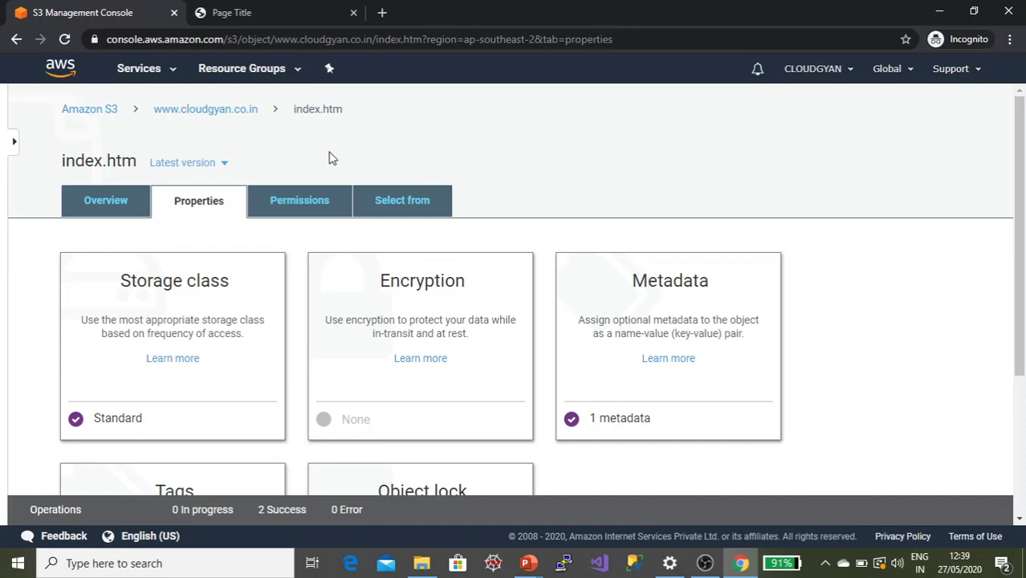
left_click(218, 114)
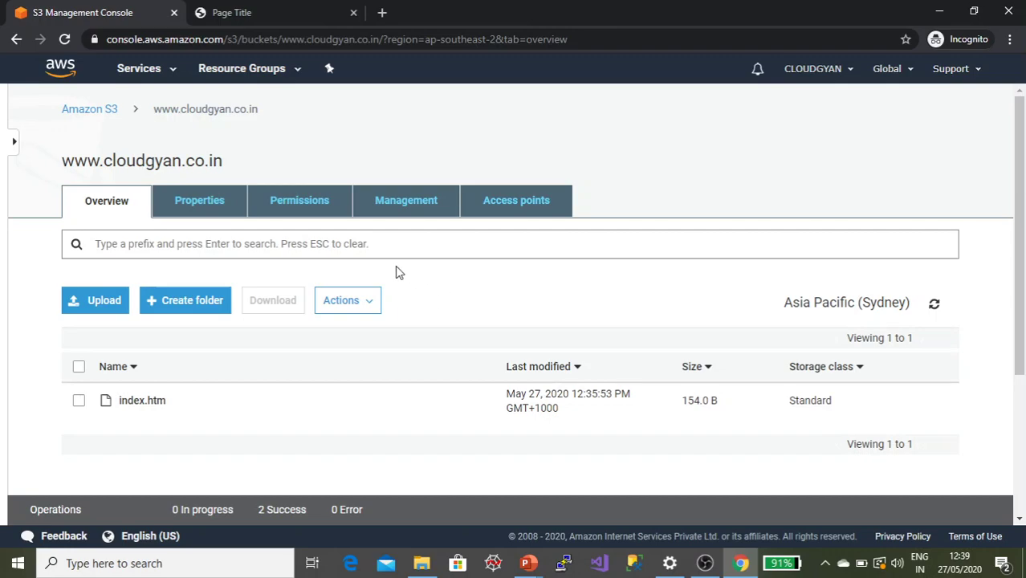
left_click(303, 207)
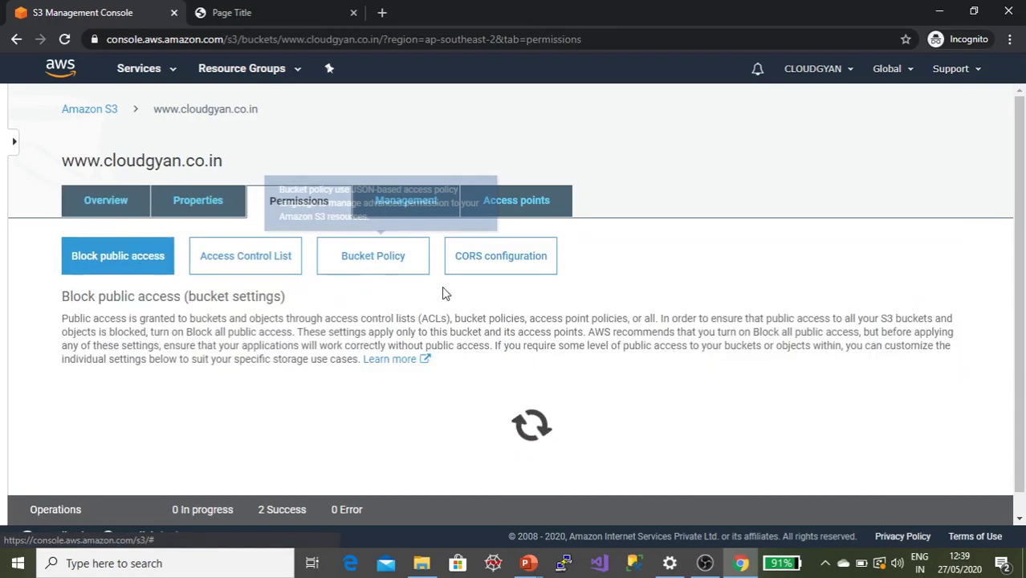
left_click(197, 205)
scroll(188, 366, "down", 4)
scroll(165, 335, "up", 4)
left_click(113, 206)
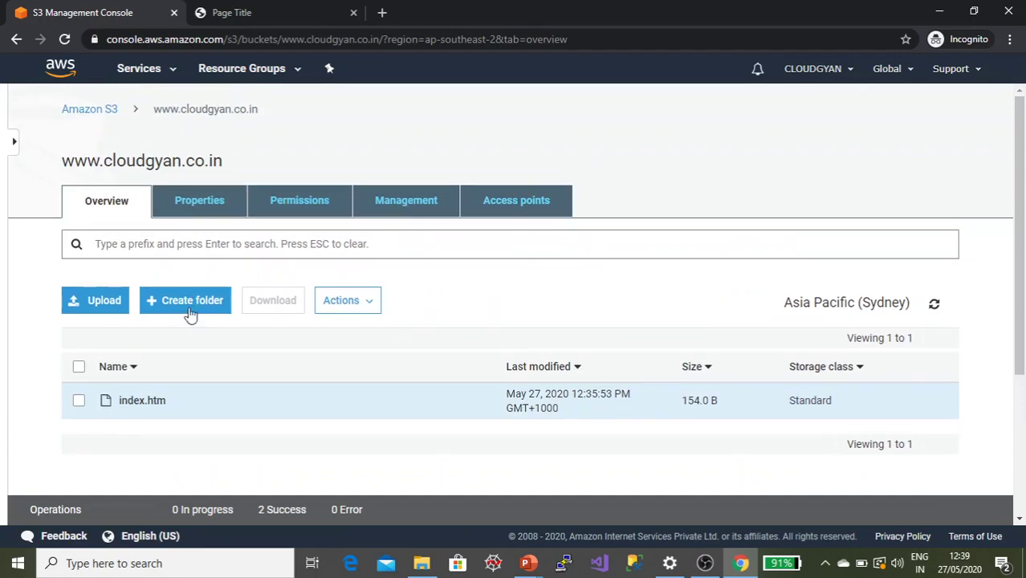
Step: Remove Everyone's public Read object access from the permissions of index.htm and save the change
left_click(142, 396)
scroll(380, 402, "down", 3)
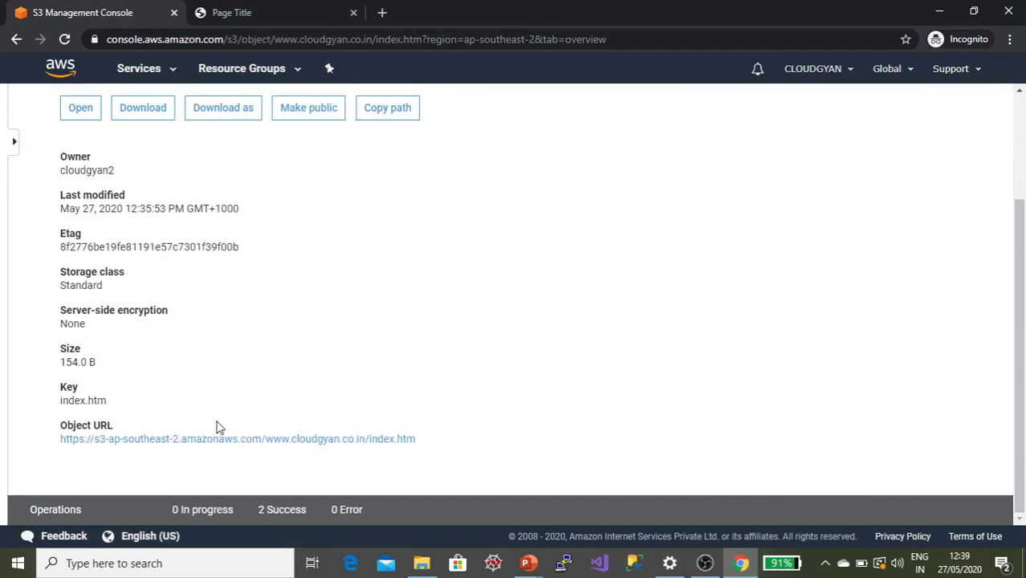
scroll(277, 295, "up", 3)
left_click(291, 214)
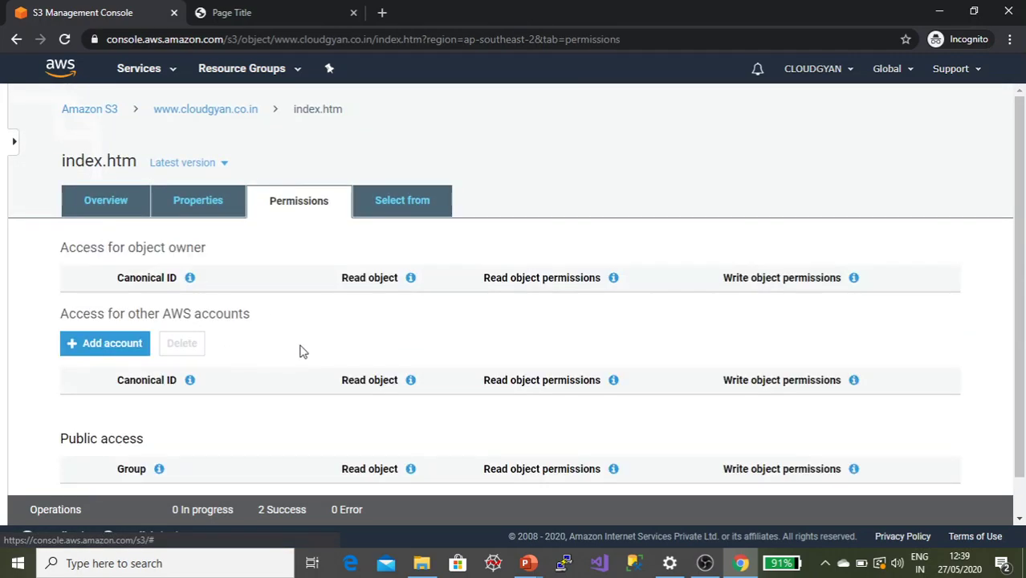
scroll(240, 385, "down", 2)
left_click(128, 427)
left_click(671, 381)
left_click(963, 495)
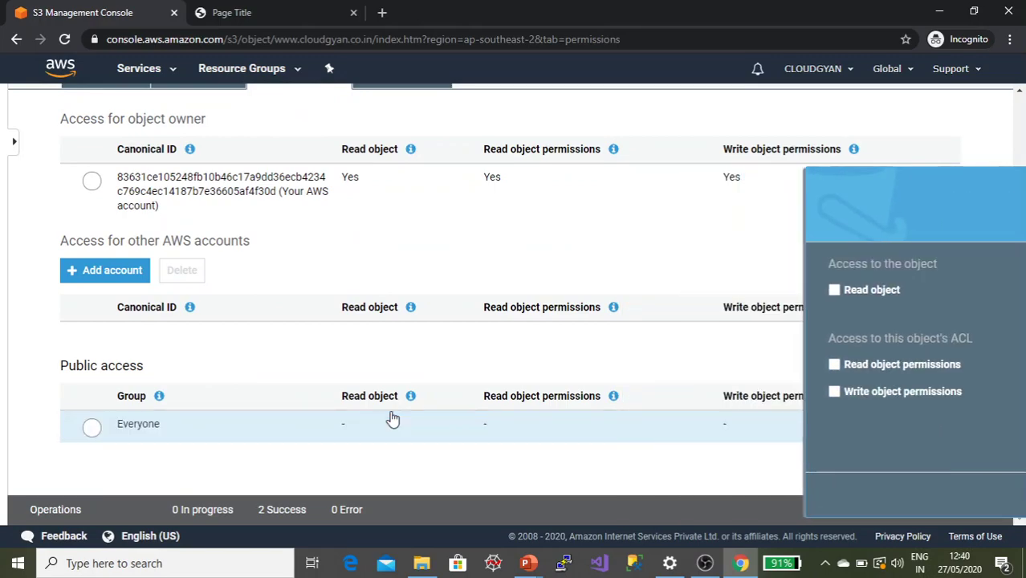
scroll(429, 385, "up", 2)
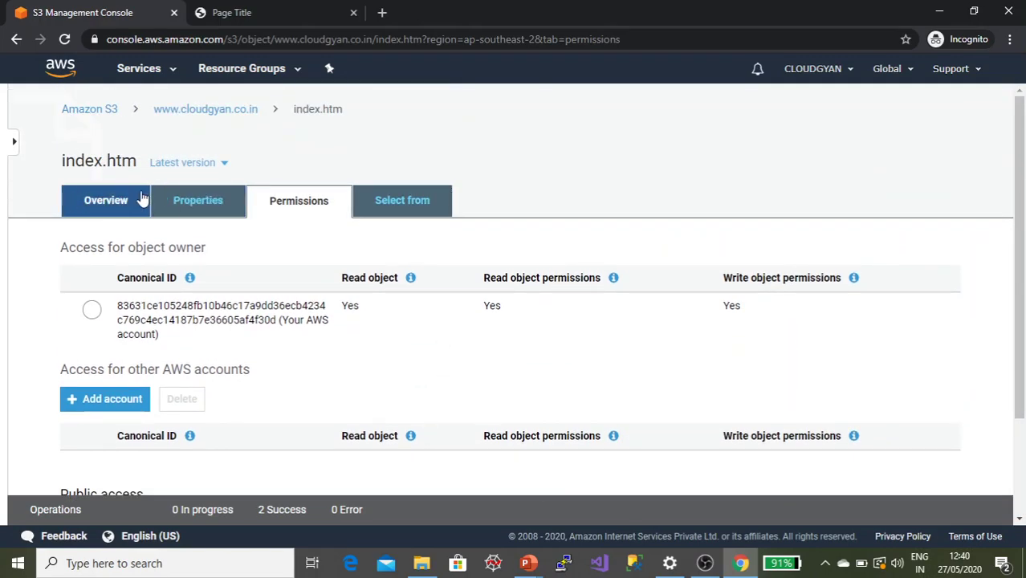
left_click(185, 111)
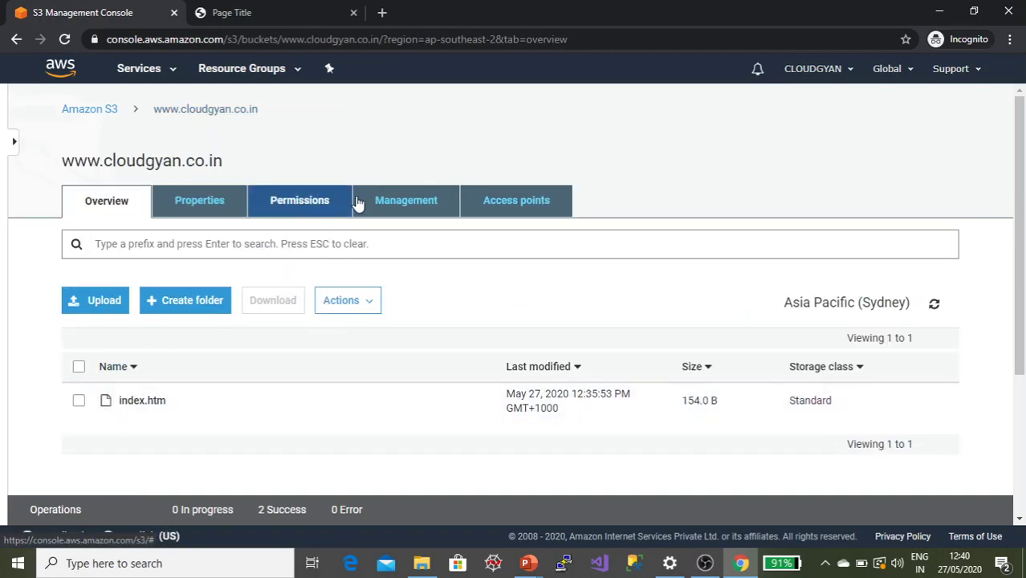
left_click(313, 204)
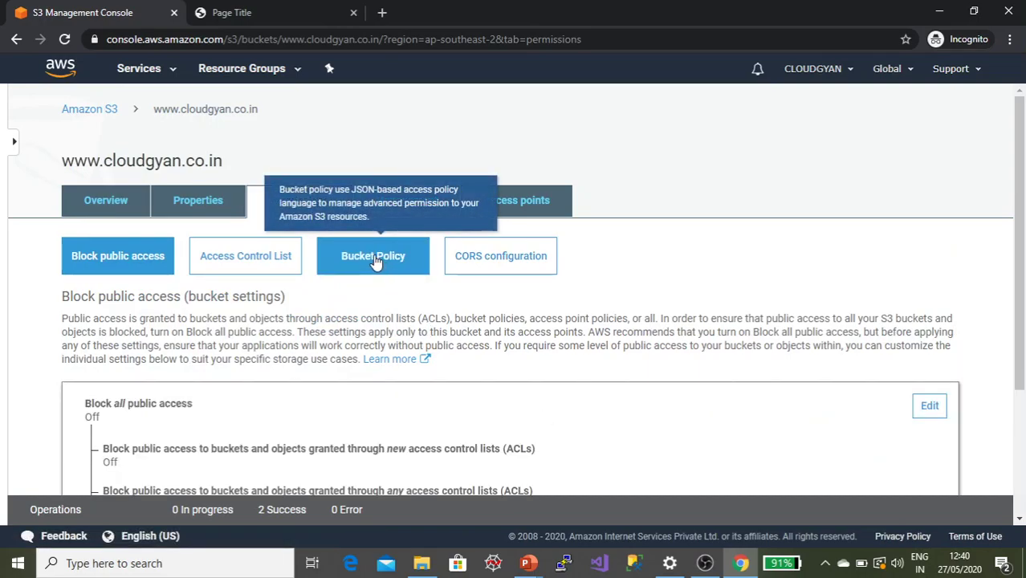
left_click(380, 264)
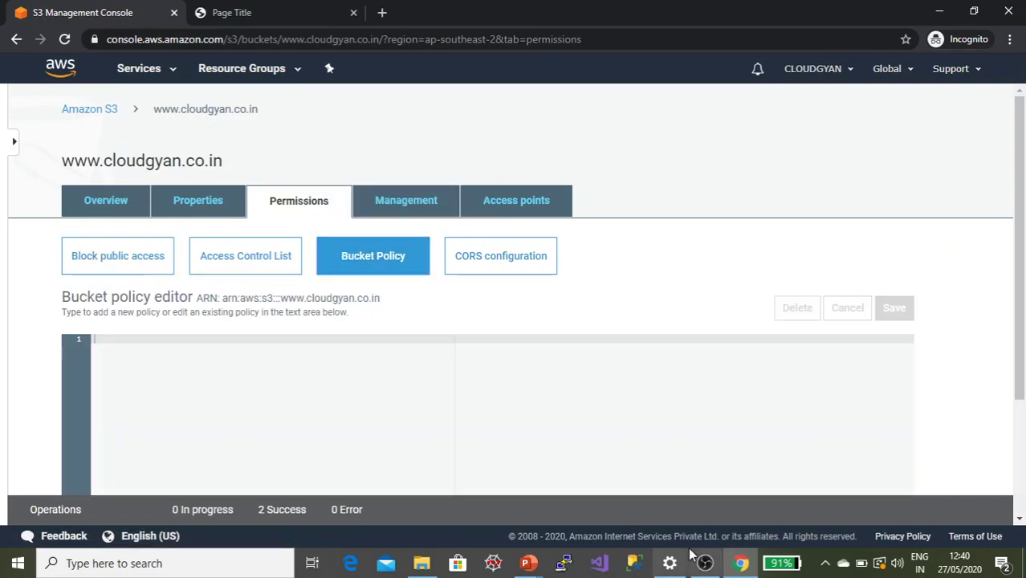
Step: Switch to File Explorer, read bucket policy.txt from the Practical\S3 folder in Notepad, and close it
left_click(421, 562)
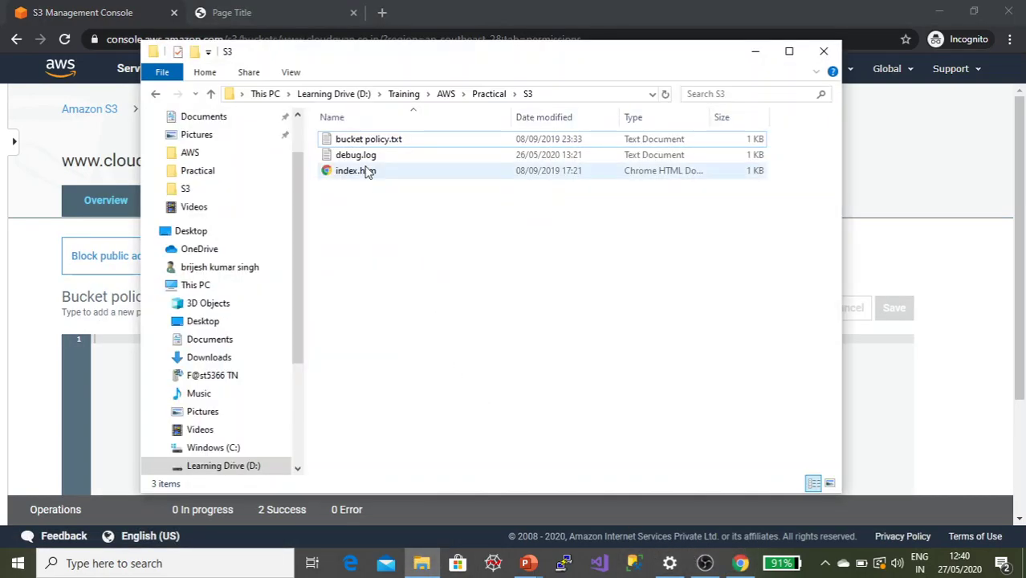
double_click(366, 140)
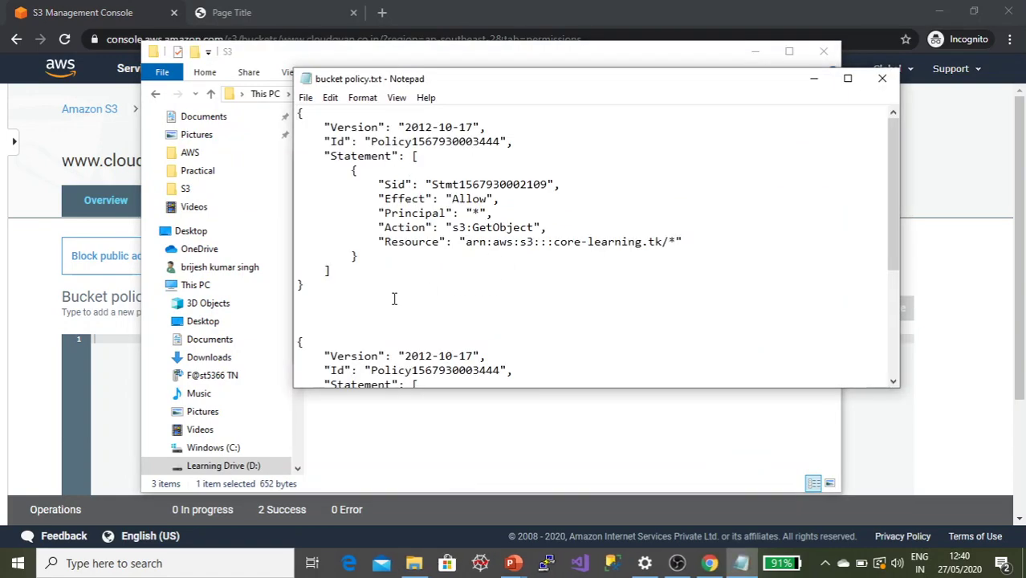
scroll(389, 301, "down", 5)
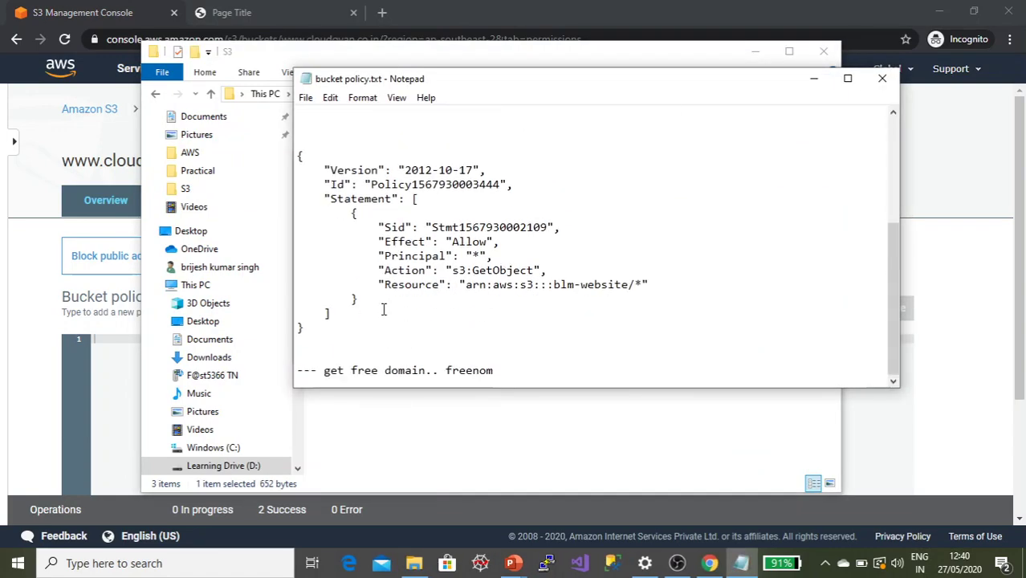
left_click(883, 78)
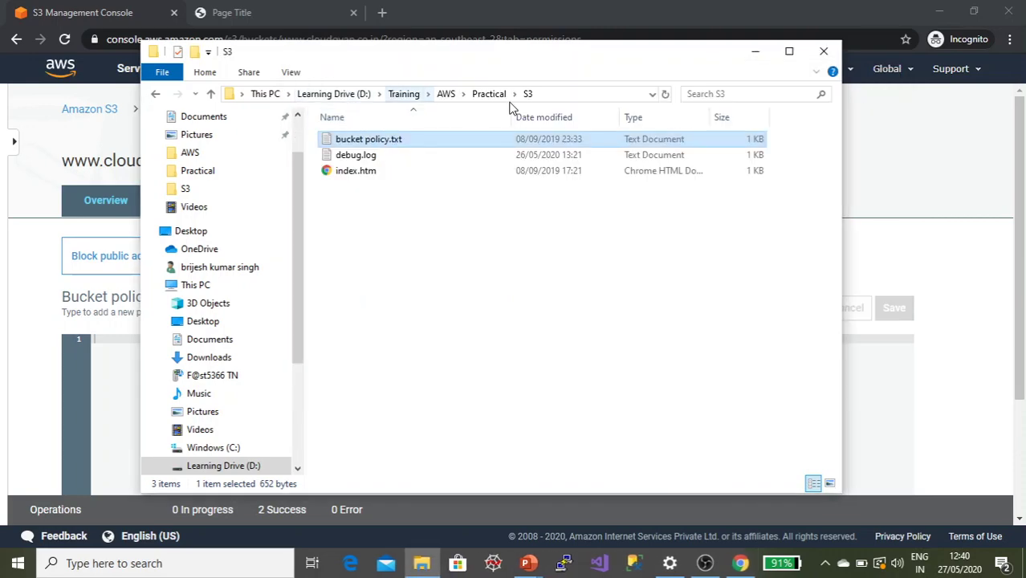
Step: Browse up to the AWS training folder and open the S3 folder directly inside it
left_click(482, 95)
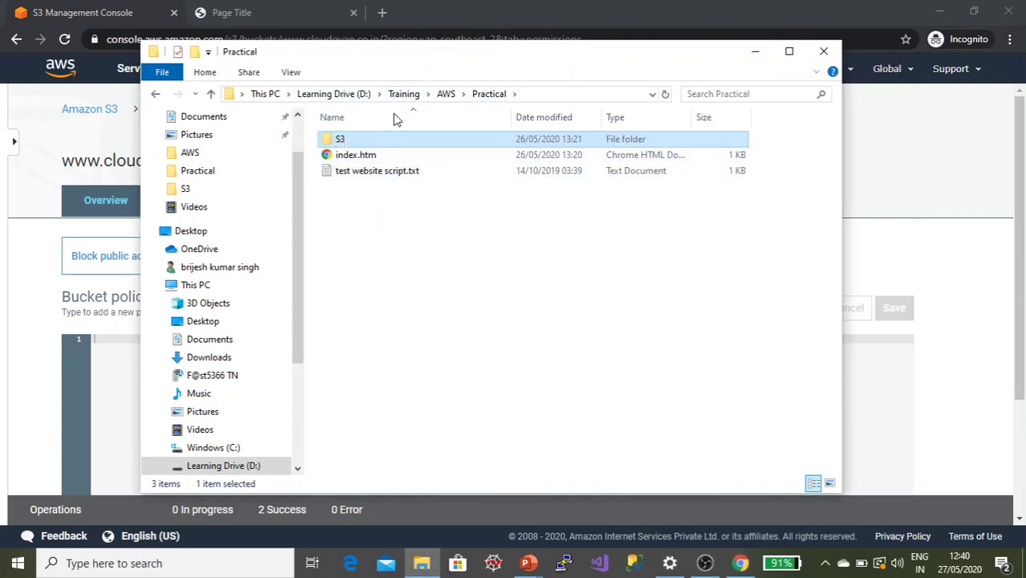
left_click(444, 94)
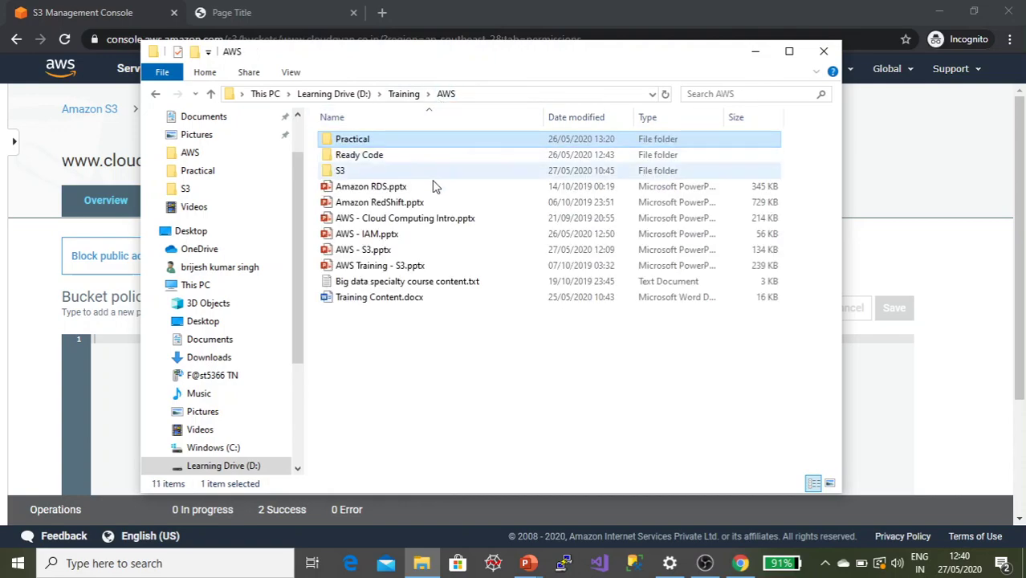
double_click(340, 170)
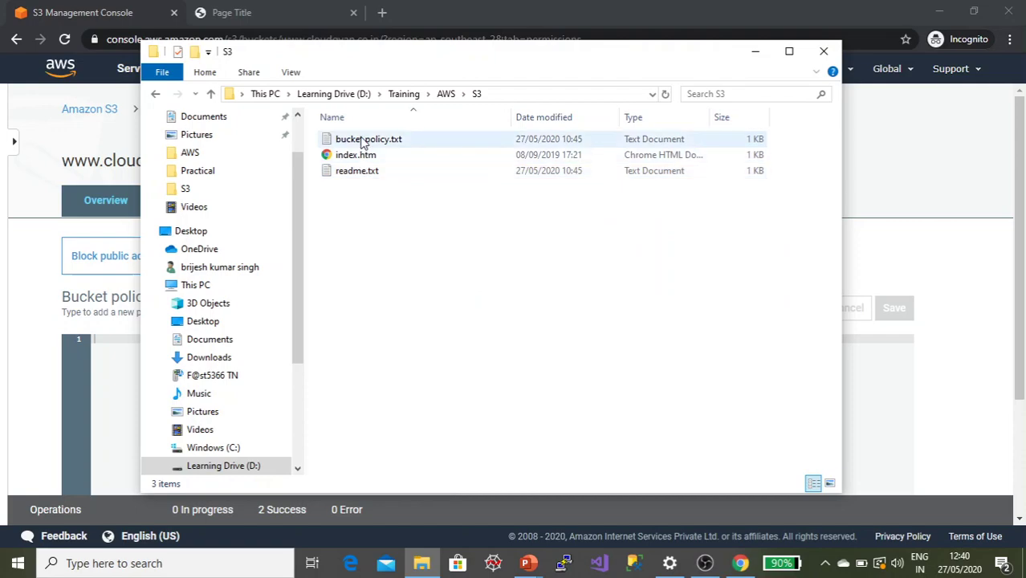
Step: Open bucket policy.txt from the S3 folder in Notepad, enlarge its text, and review the Effect value and the bucket name in Resource
double_click(355, 140)
left_click_drag(341, 292, 291, 115)
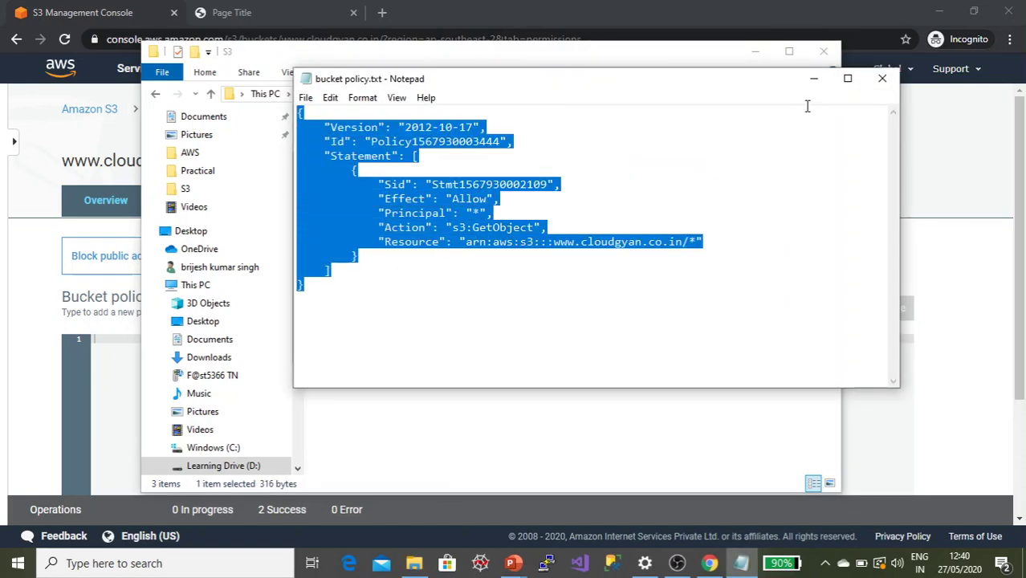
left_click(631, 271)
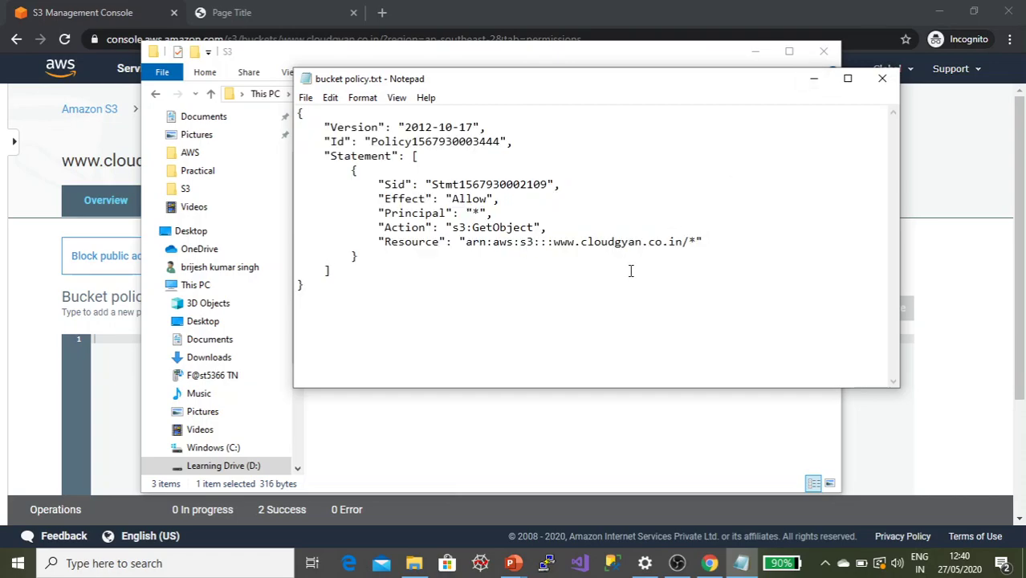
scroll(630, 271, "up", 3)
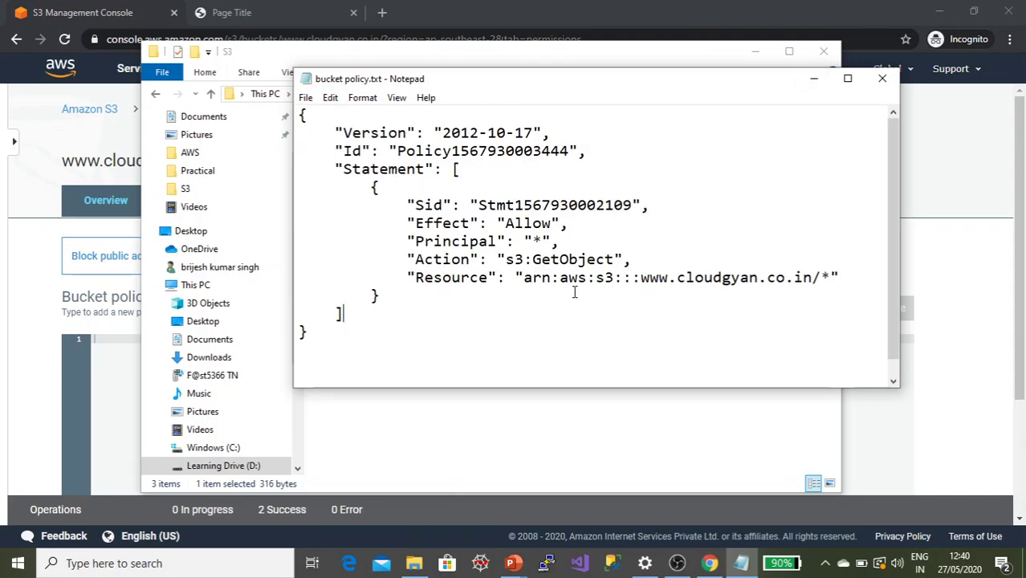
left_click(755, 51)
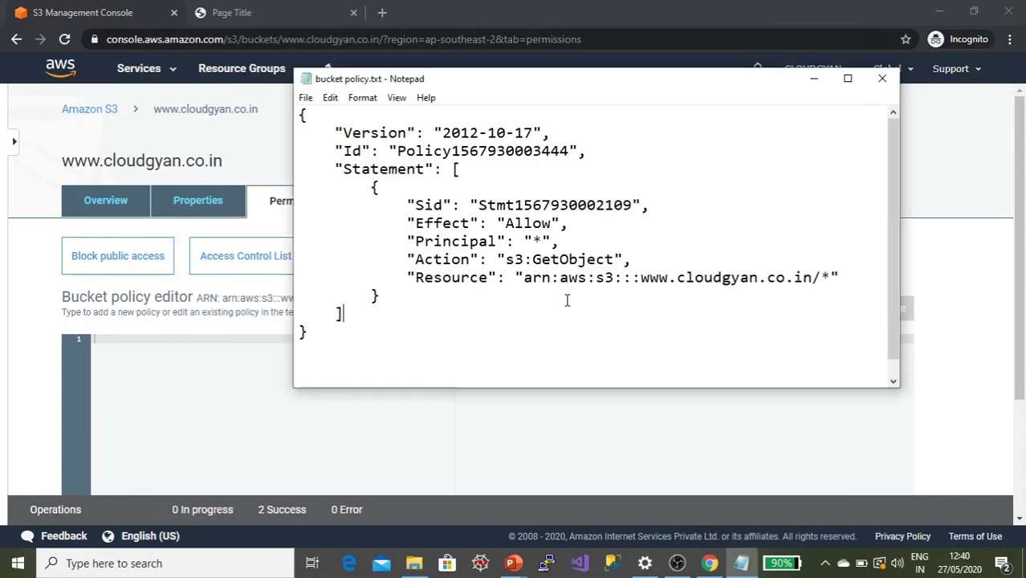
left_click_drag(505, 223, 552, 223)
left_click_drag(640, 277, 812, 277)
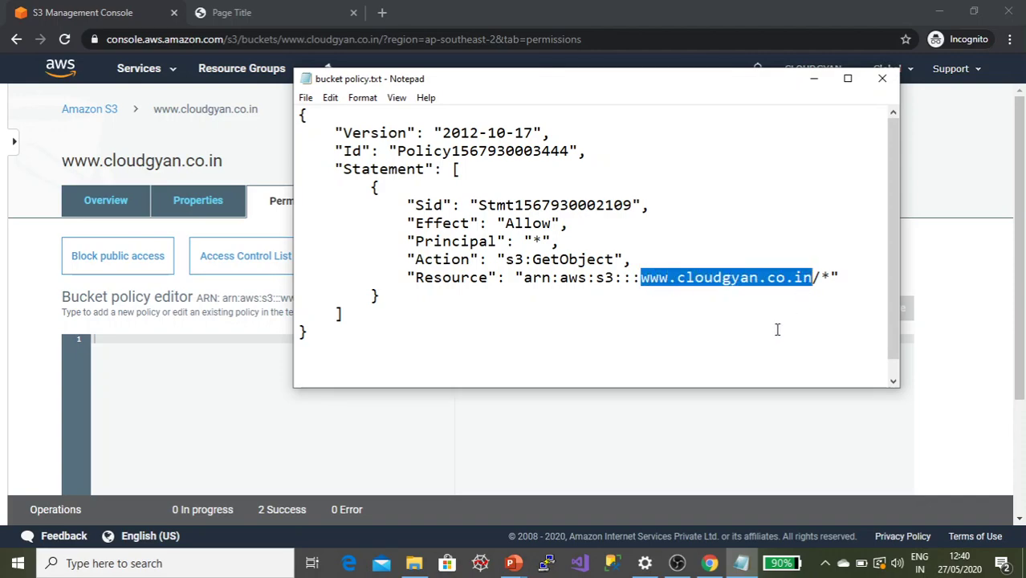
Step: Copy the entire policy text from bucket policy.txt and close Notepad
left_click(495, 302)
key("ctrl+a")
key("ctrl+c")
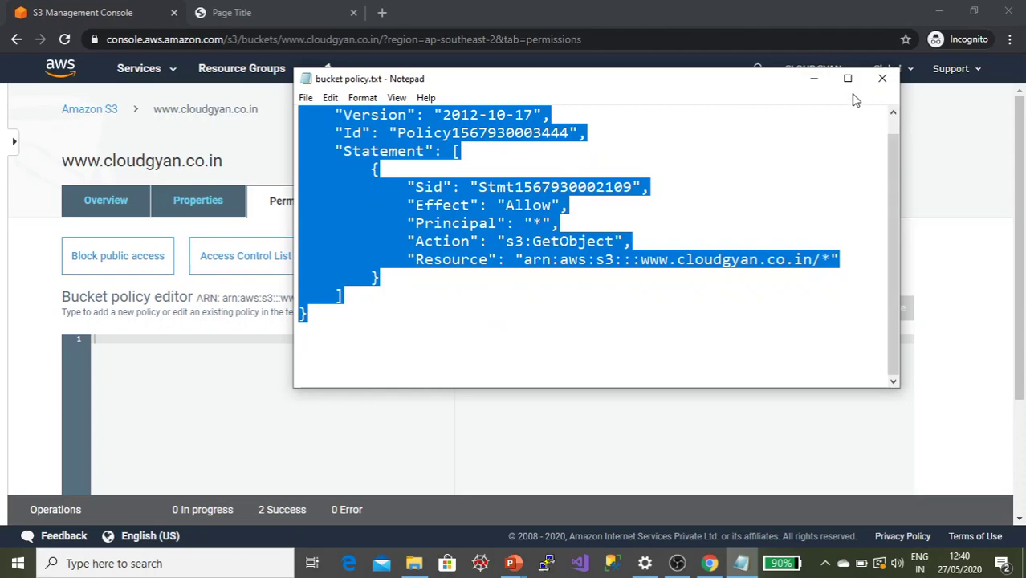
left_click(882, 78)
left_click(317, 364)
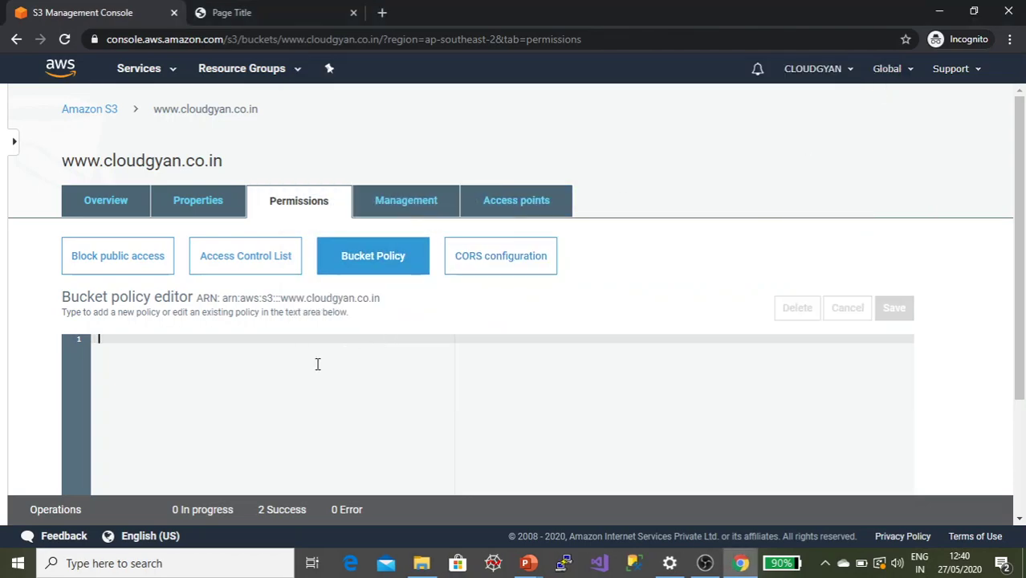
key("ctrl+v")
left_click(893, 308)
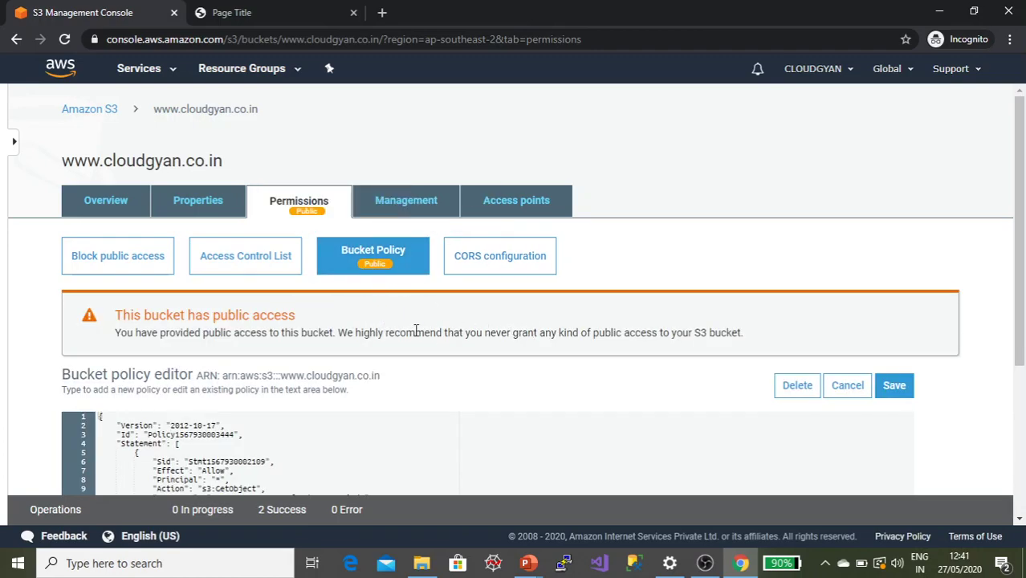
left_click_drag(339, 334, 666, 351)
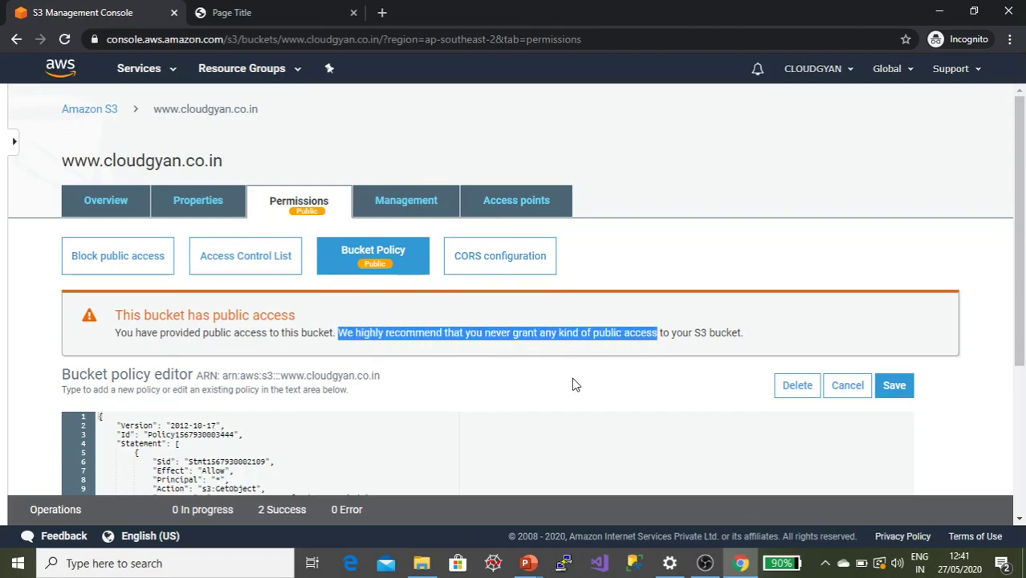
left_click(765, 338)
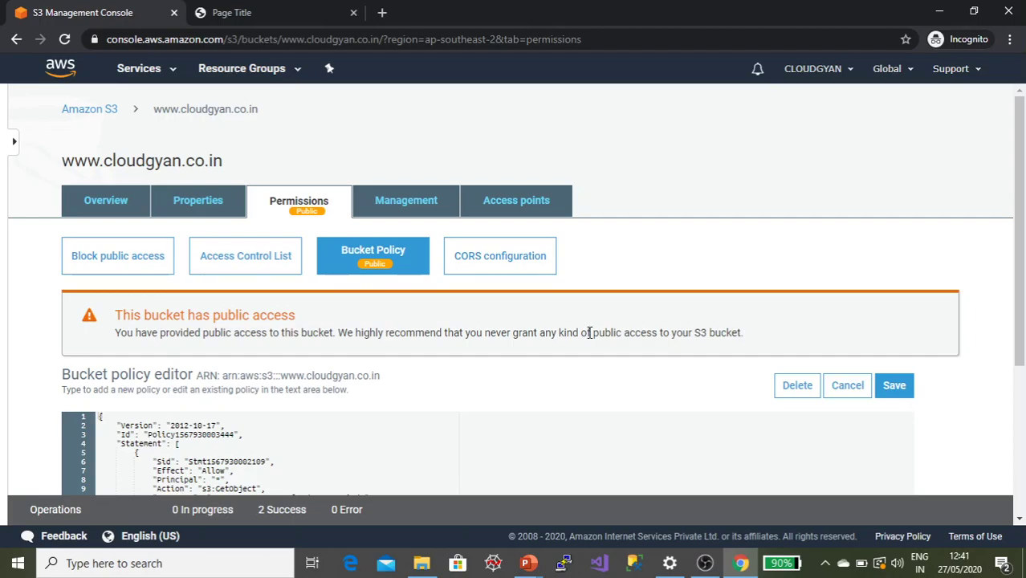
Step: Reload the website at cloudgyan.co.in.s3-website-ap-southeast-2.amazonaws.com to check public access under the bucket policy
left_click(268, 16)
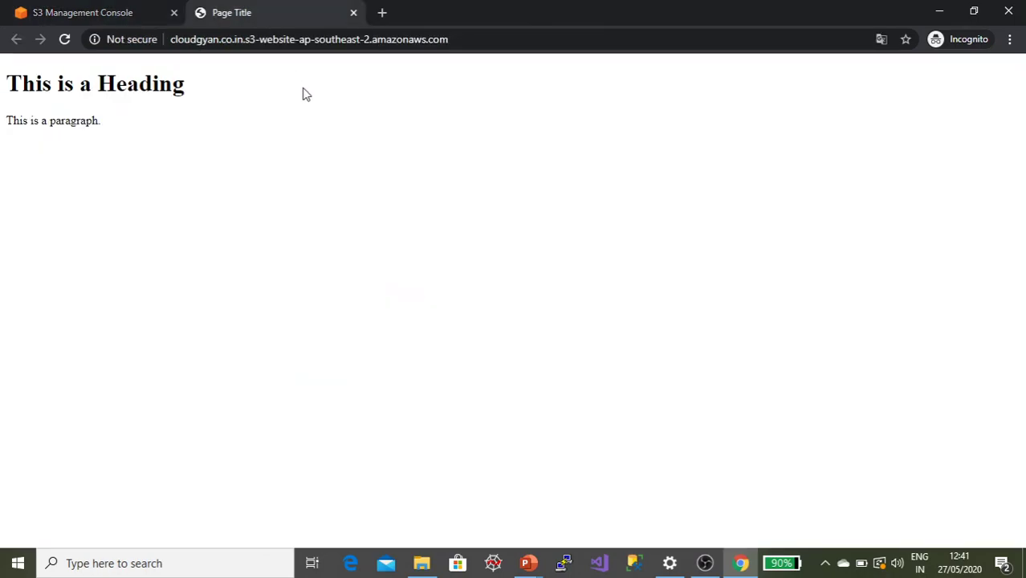
left_click(505, 41)
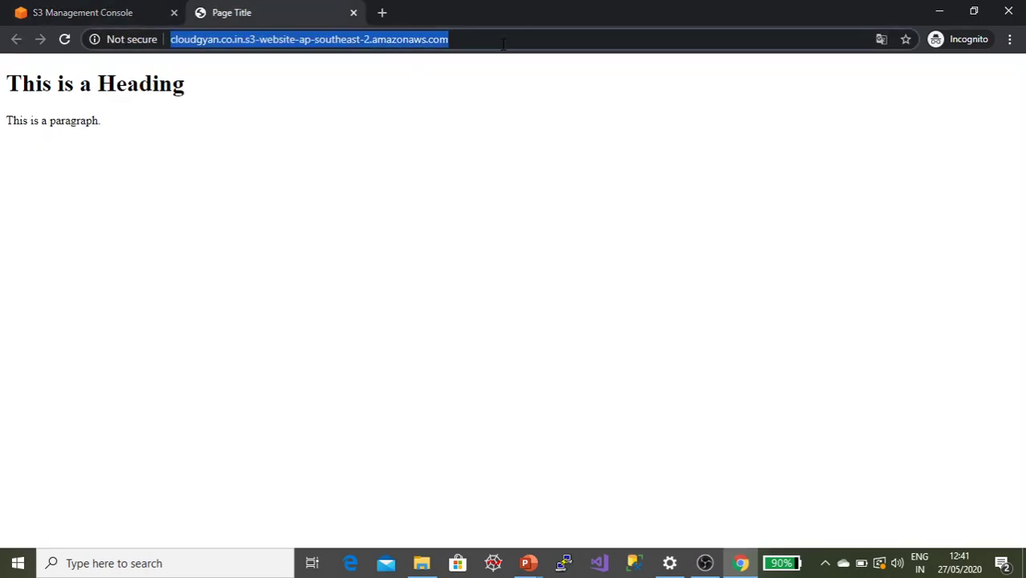
key("Return")
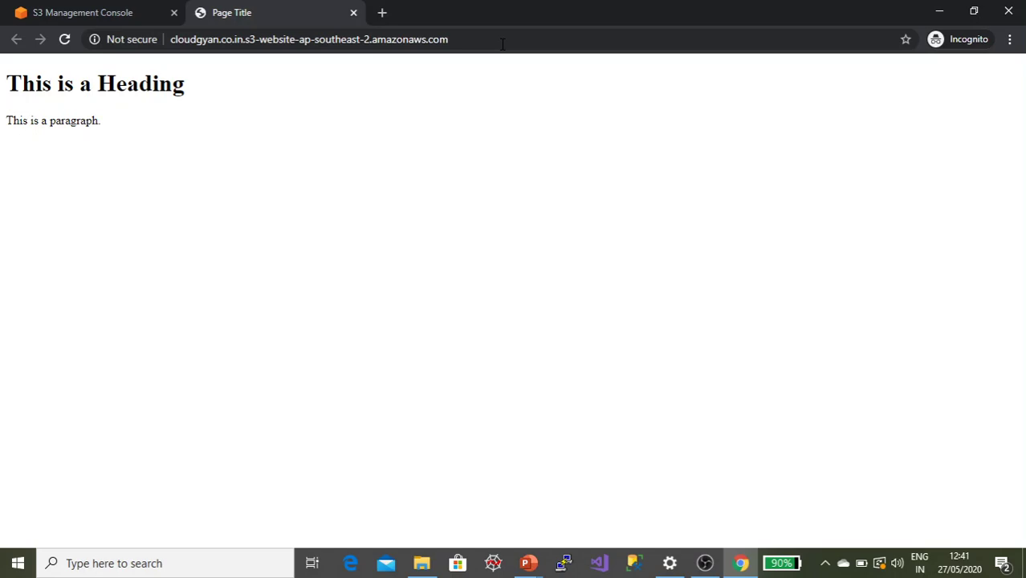
left_click(126, 15)
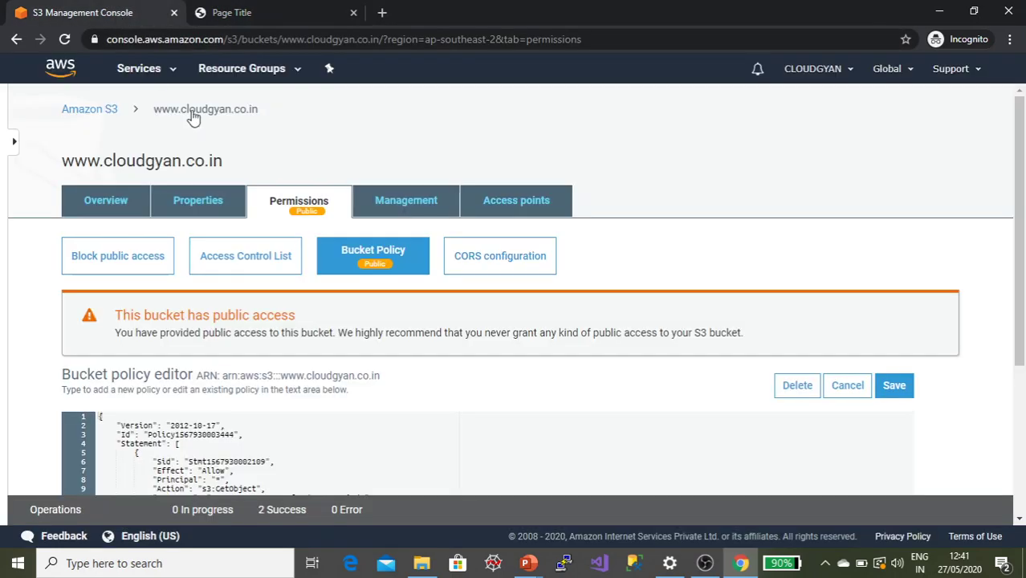
scroll(482, 369, "down", 1)
scroll(447, 333, "up", 1)
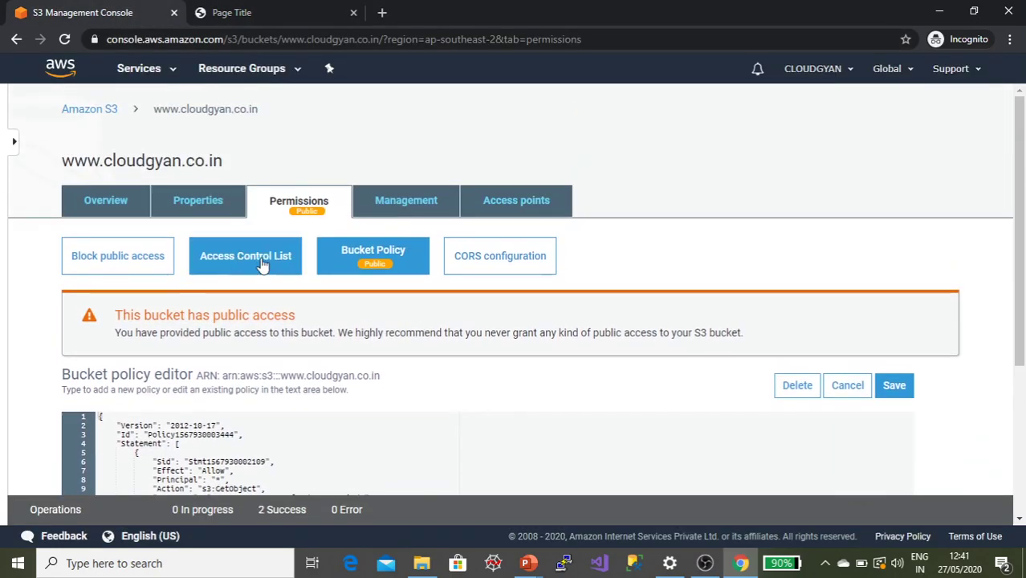
left_click(207, 206)
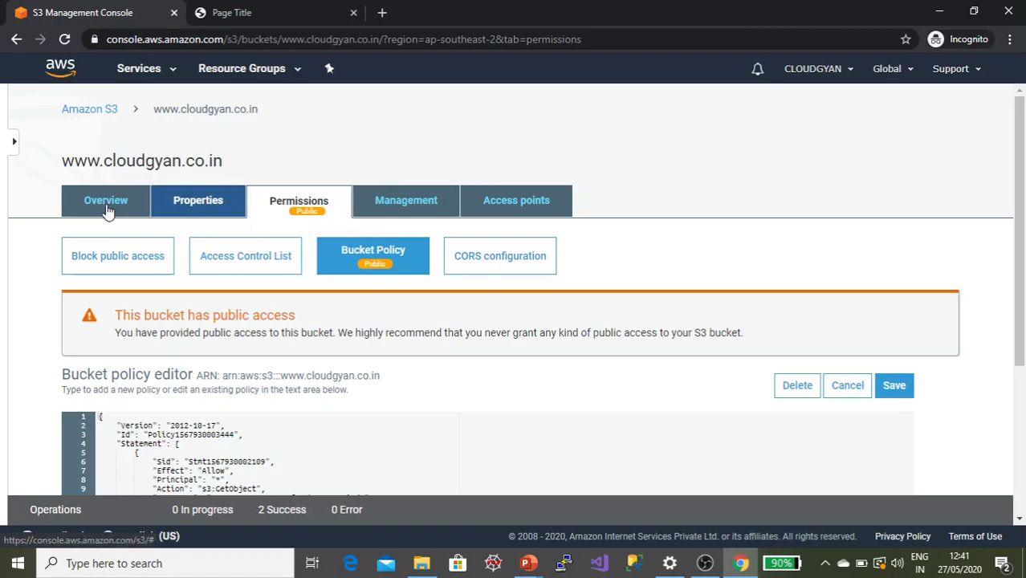